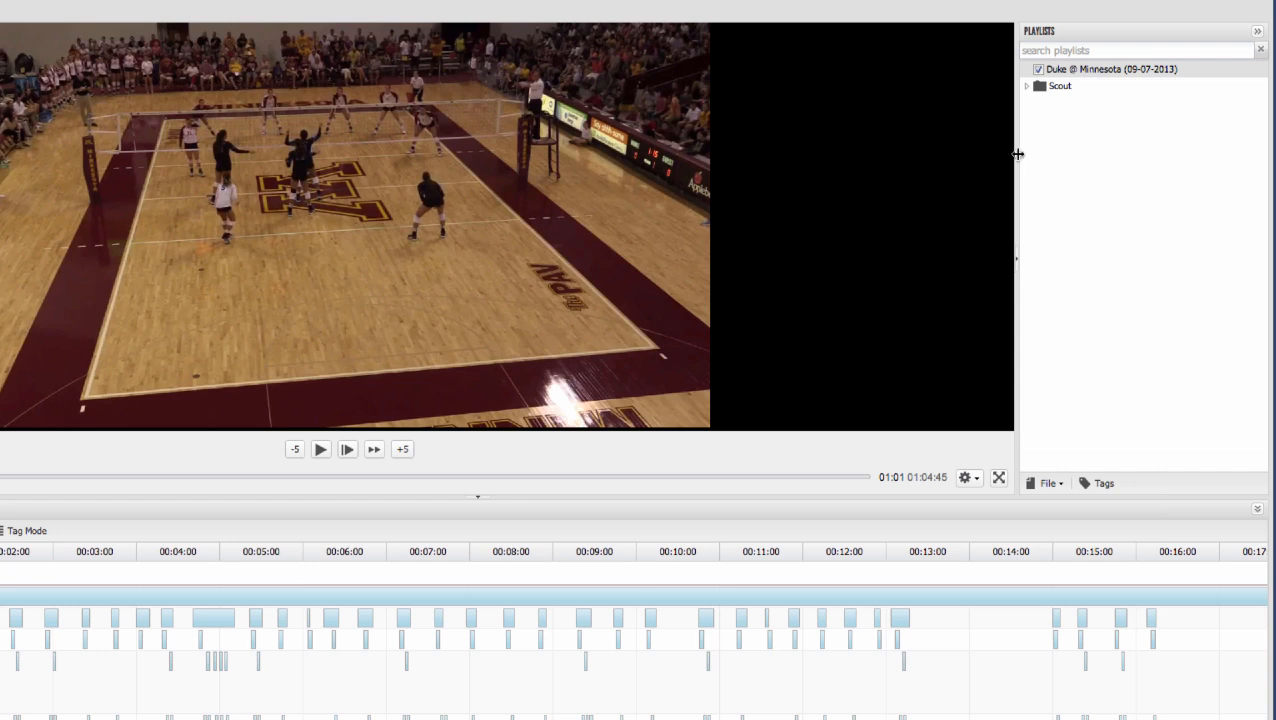
Enlarge the video area and collapse the playlists pane, and try collapsing and restoring the timeline.
left_click_drag(1017, 154, 858, 172)
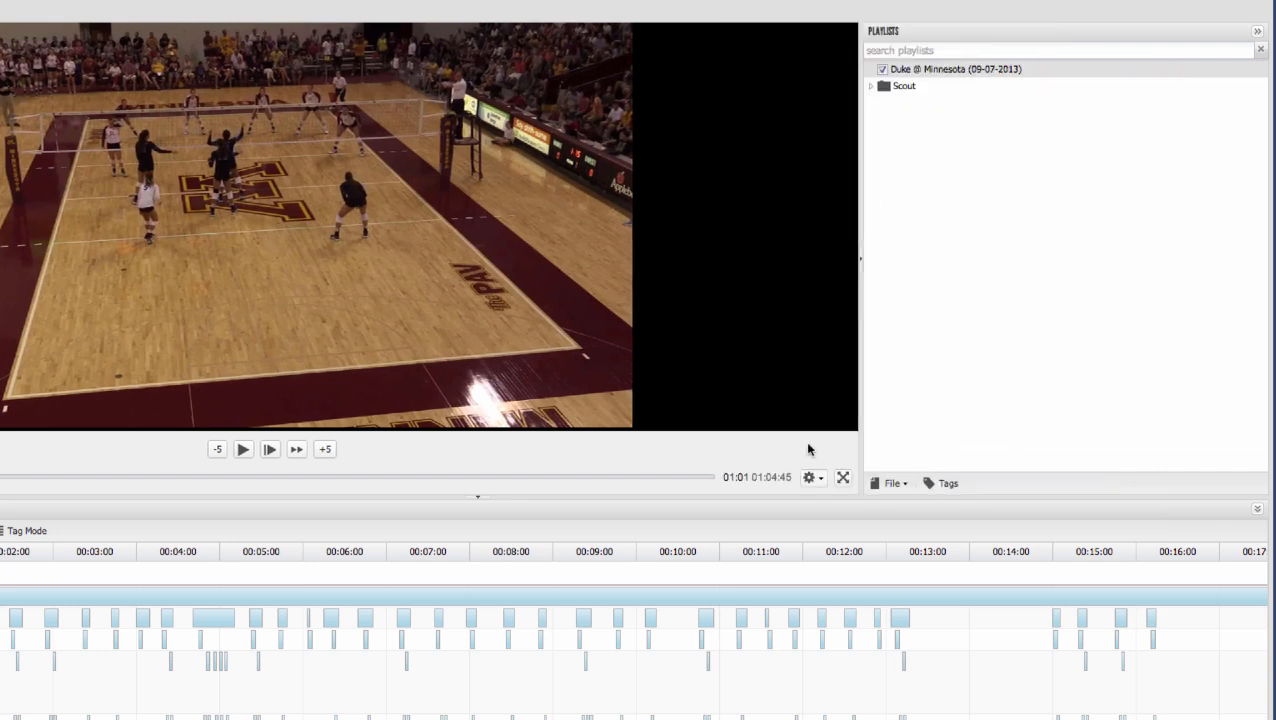
left_click_drag(718, 498, 718, 561)
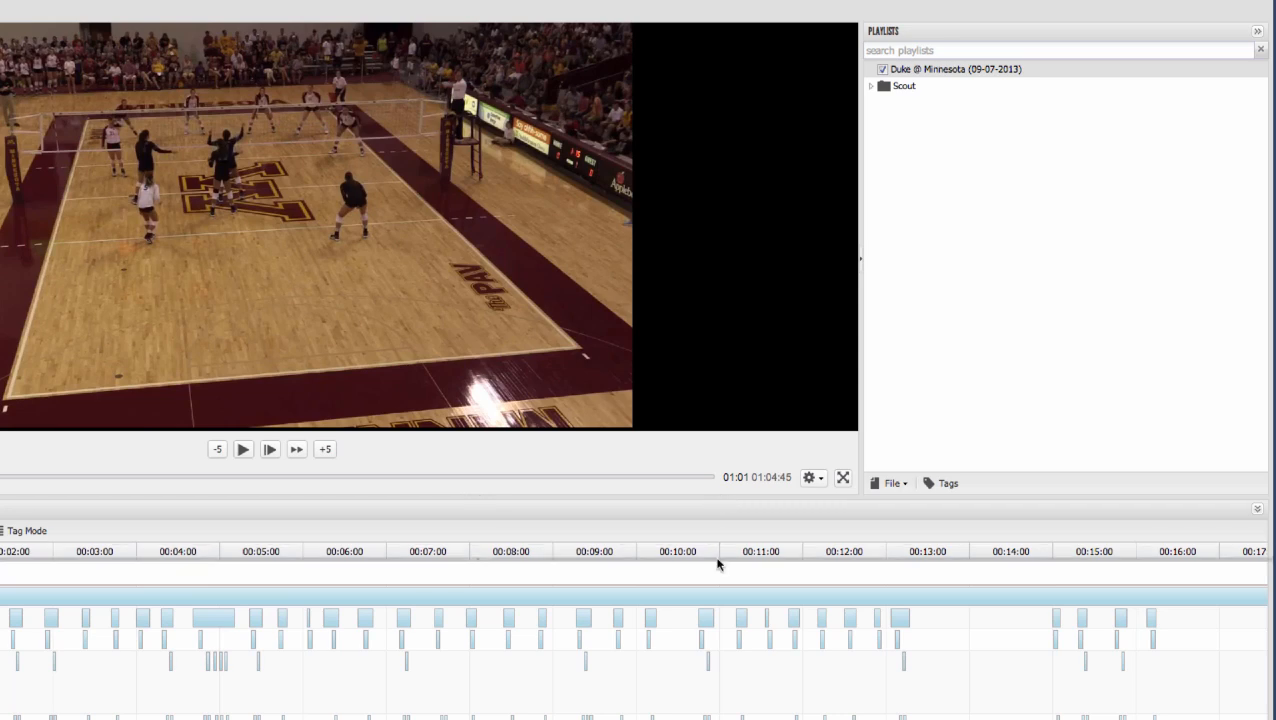
left_click(1255, 35)
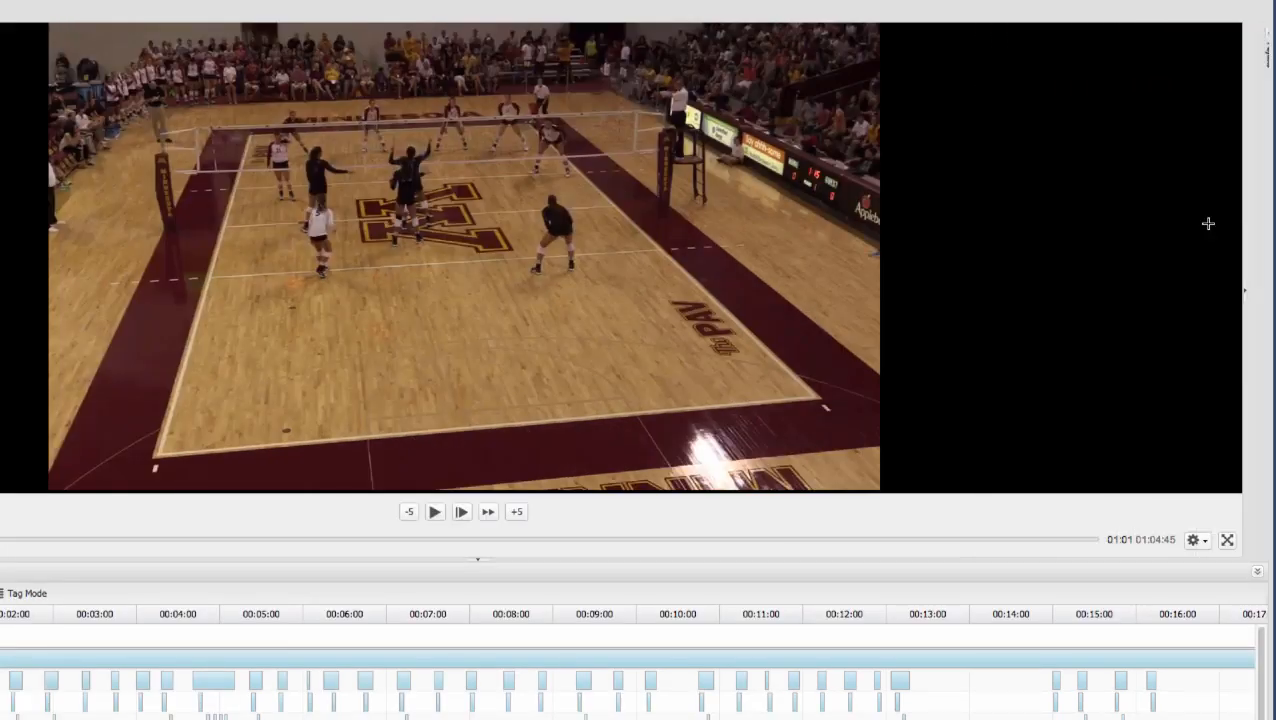
left_click(1257, 576)
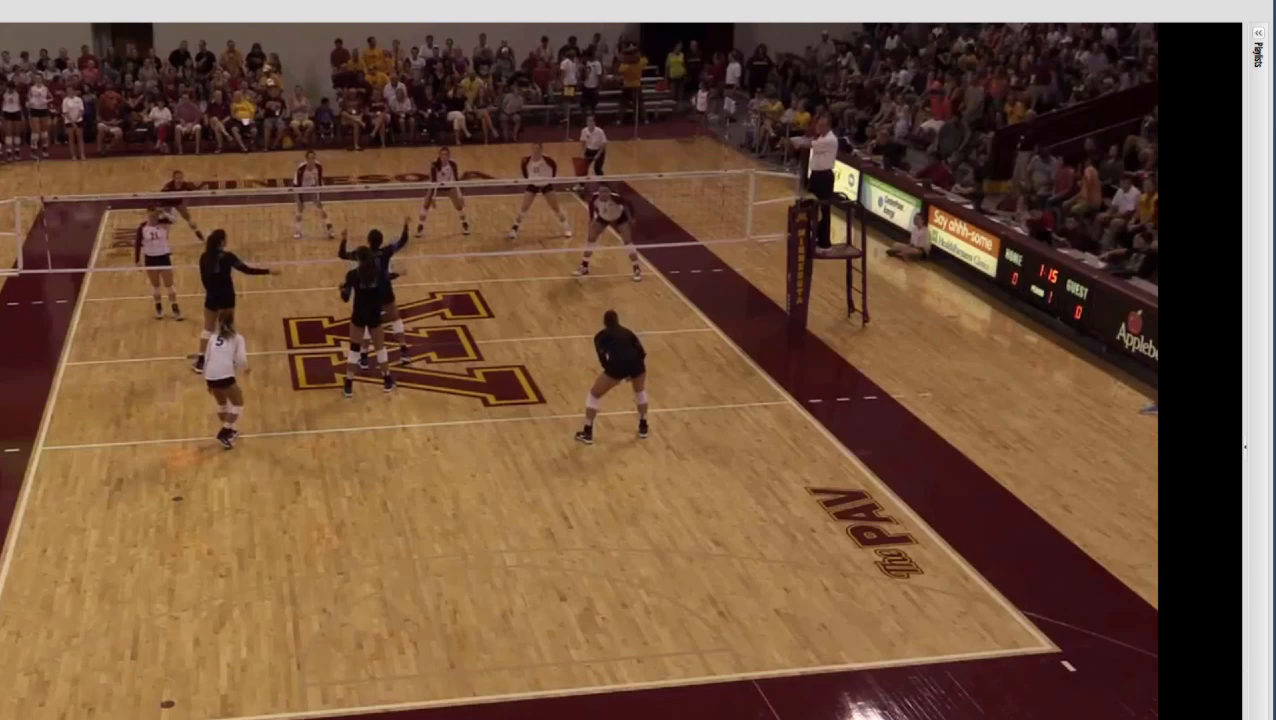
left_click(1257, 716)
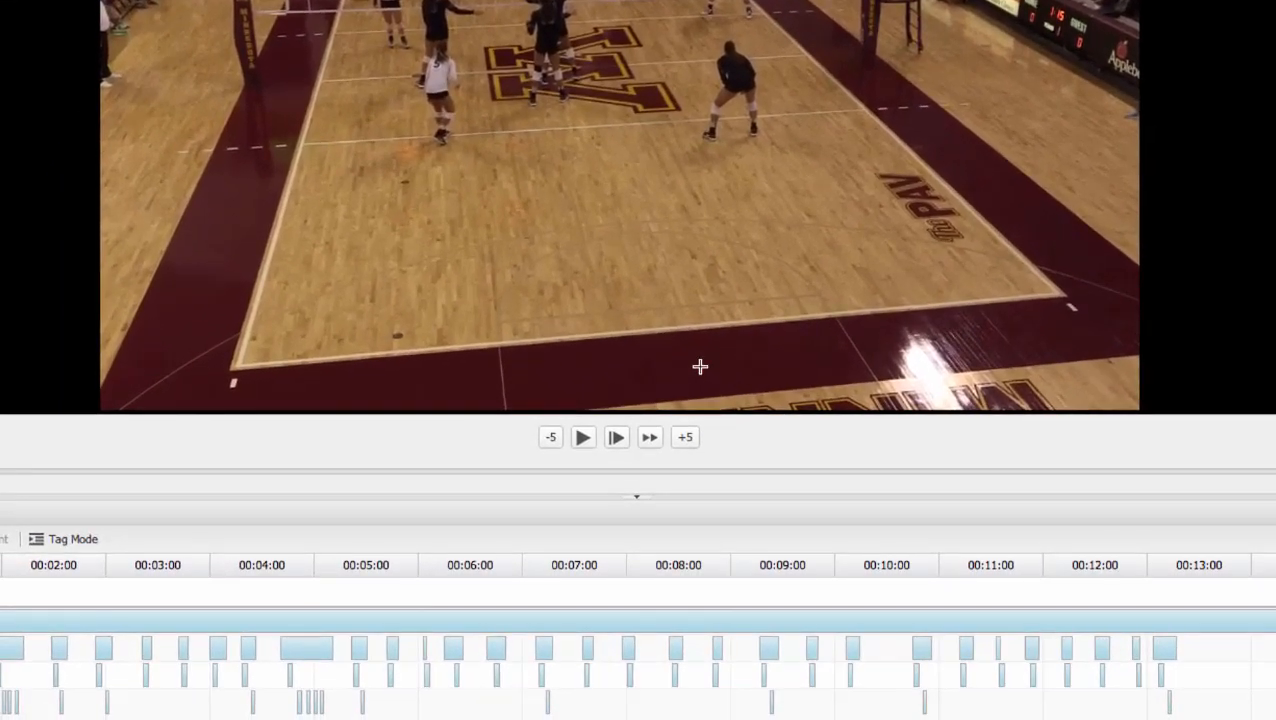
Pause the match video, loop the rearmost dark-shirted player with an arrow toward the white-shirted player, and clear the drawing by resuming playback.
left_click(578, 441)
left_click(578, 441)
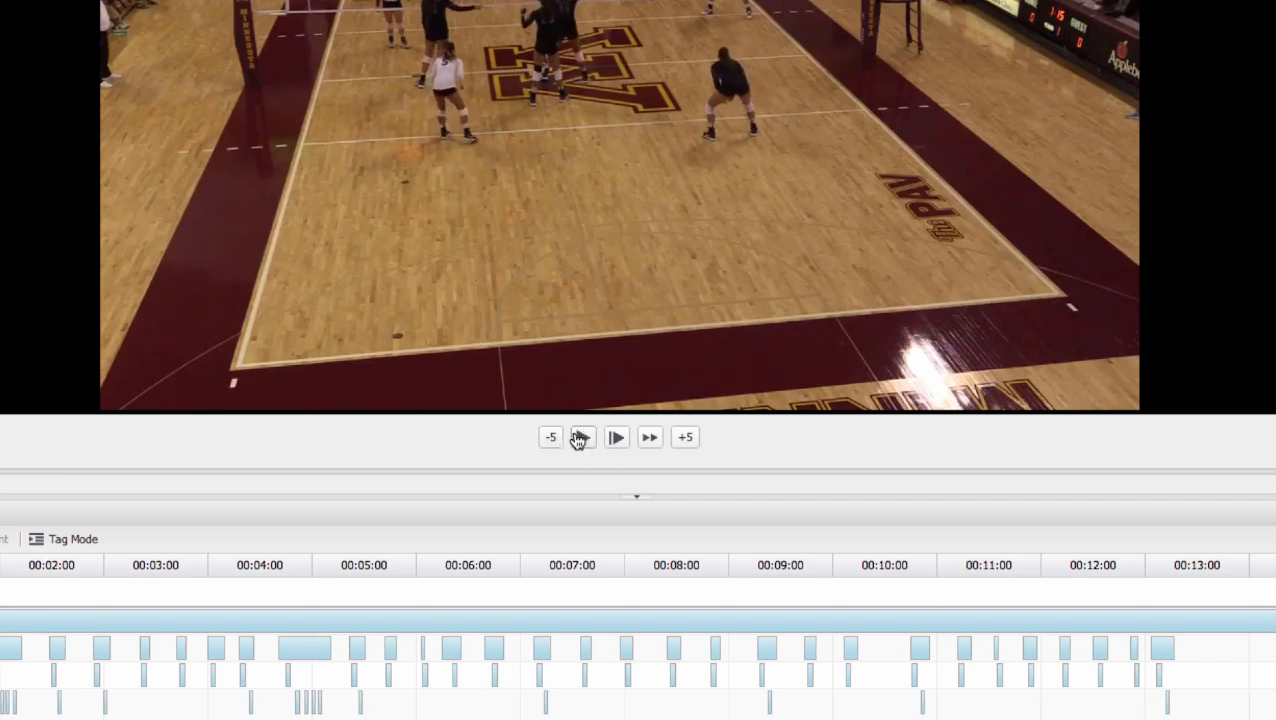
mouse_move(751, 66)
left_mouse_down()
mouse_move(725, 134)
mouse_move(757, 102)
mouse_move(751, 60)
left_mouse_up()
mouse_move(711, 106)
left_mouse_down()
mouse_move(622, 132)
mouse_move(492, 128)
mouse_move(509, 150)
mouse_move(500, 132)
mouse_move(519, 108)
left_mouse_up()
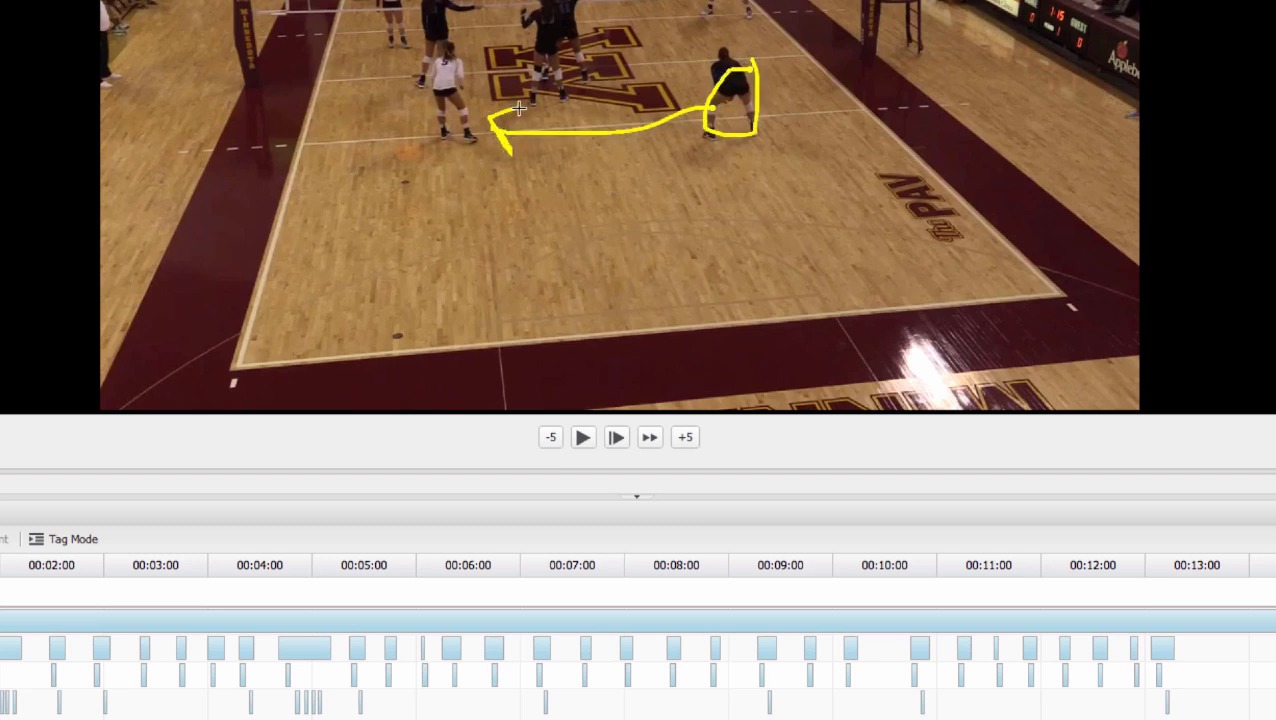
left_click(577, 445)
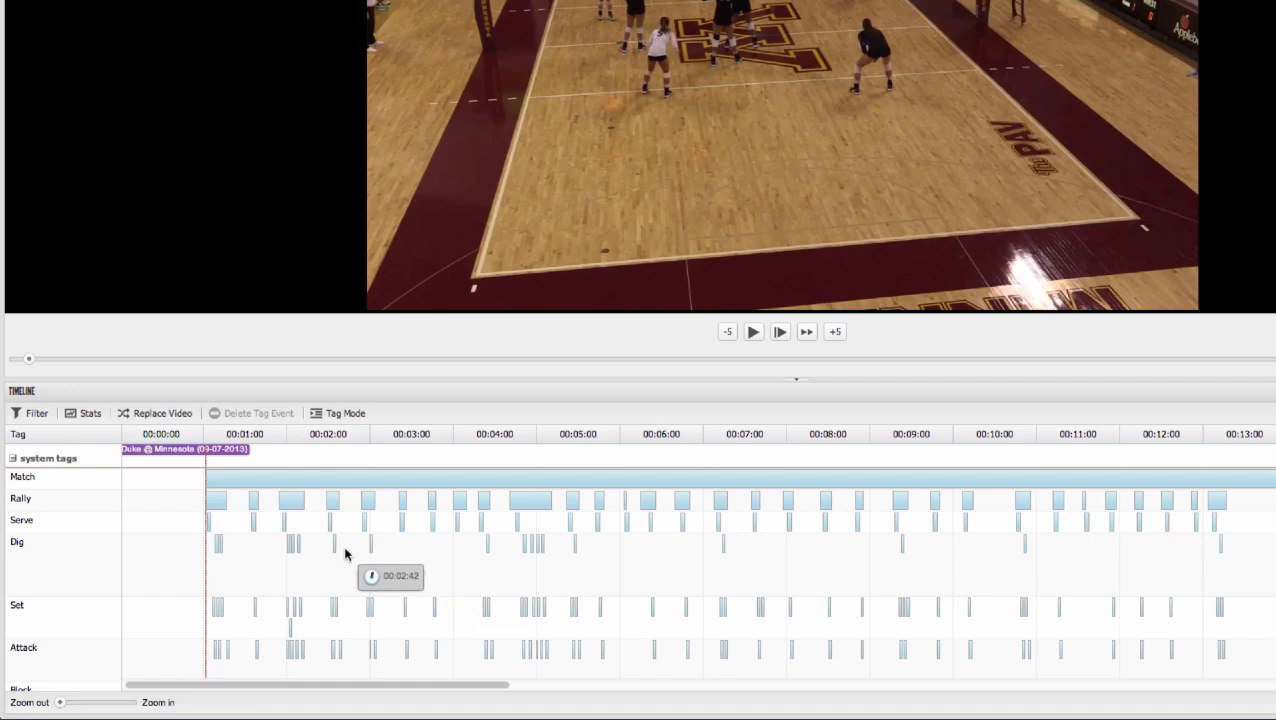
View the filter criteria briefly, return to the timeline, and examine its system tag rows from Match to Block.
left_click(36, 414)
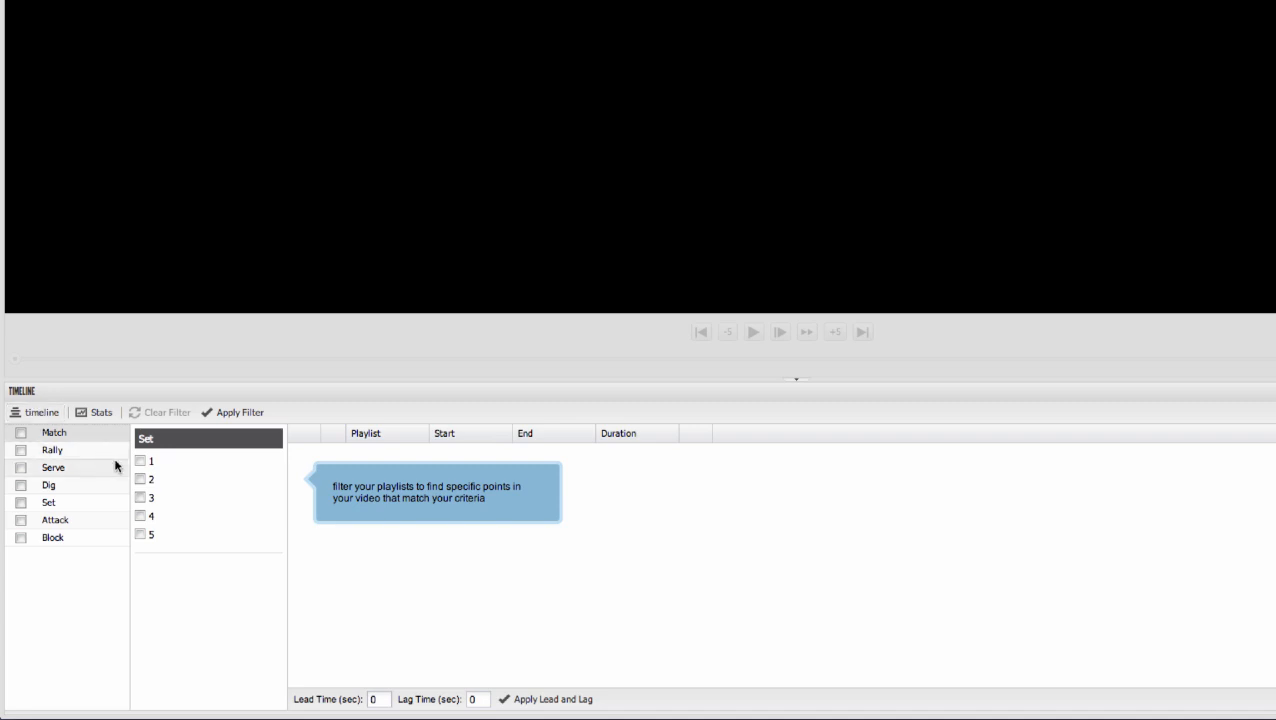
left_click(44, 413)
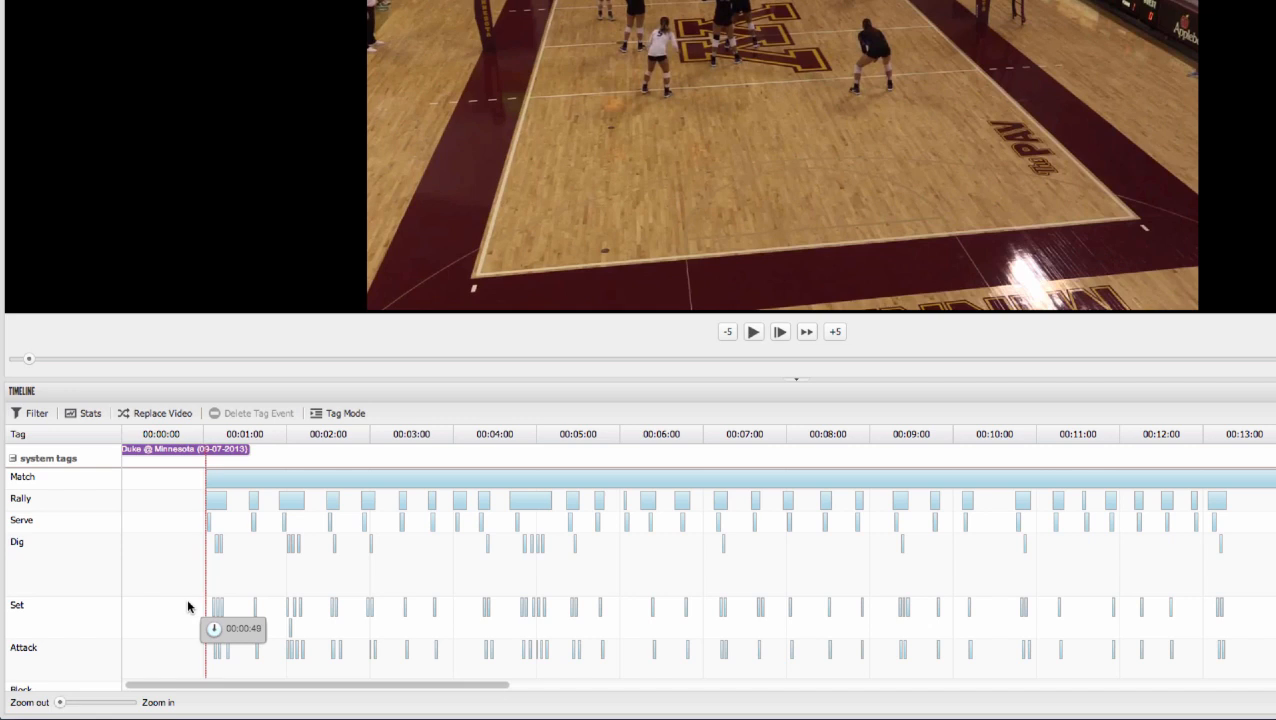
scroll(187, 606, "down", 1)
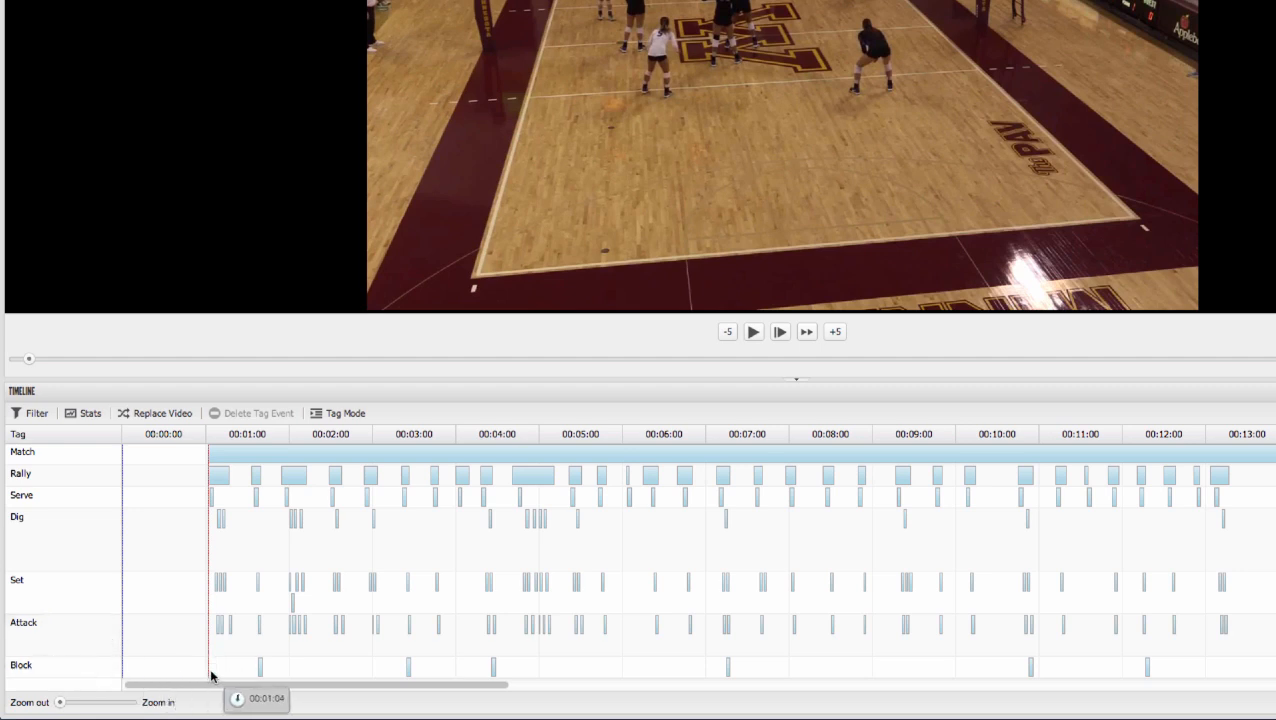
scroll(171, 582, "up", 1)
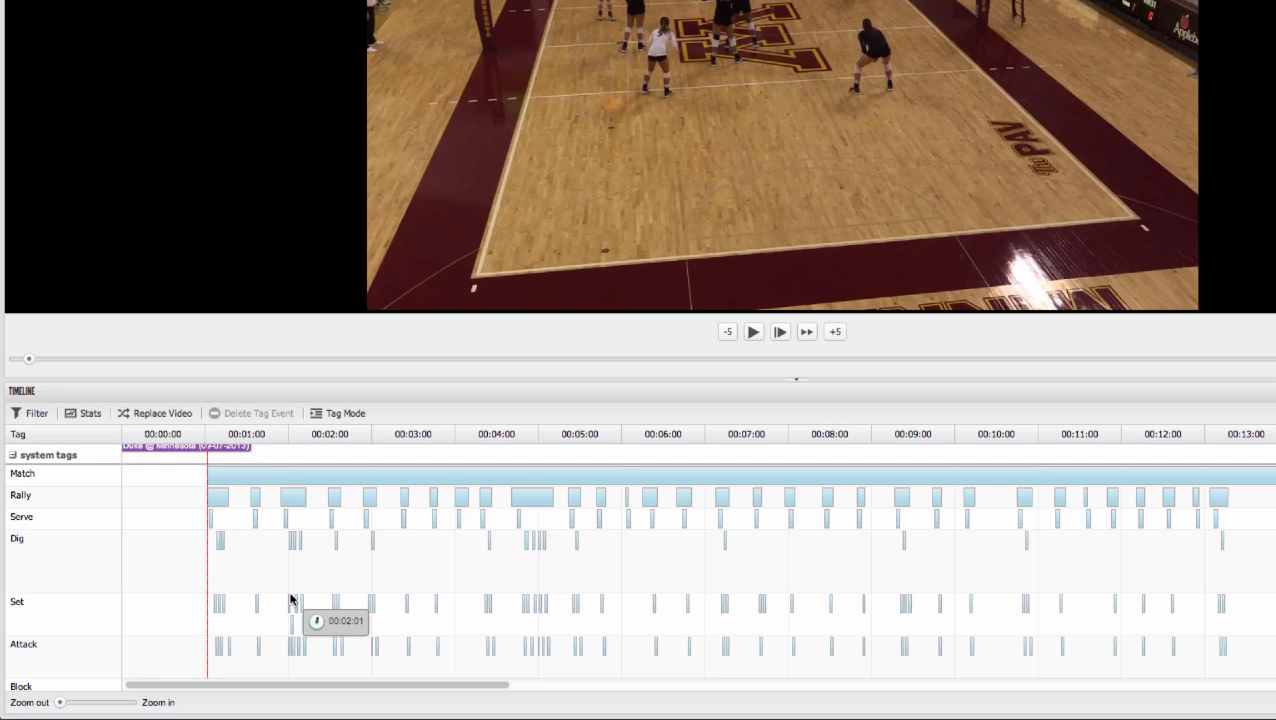
Filter the playlist to rallies won by Minnesota.
left_click(30, 413)
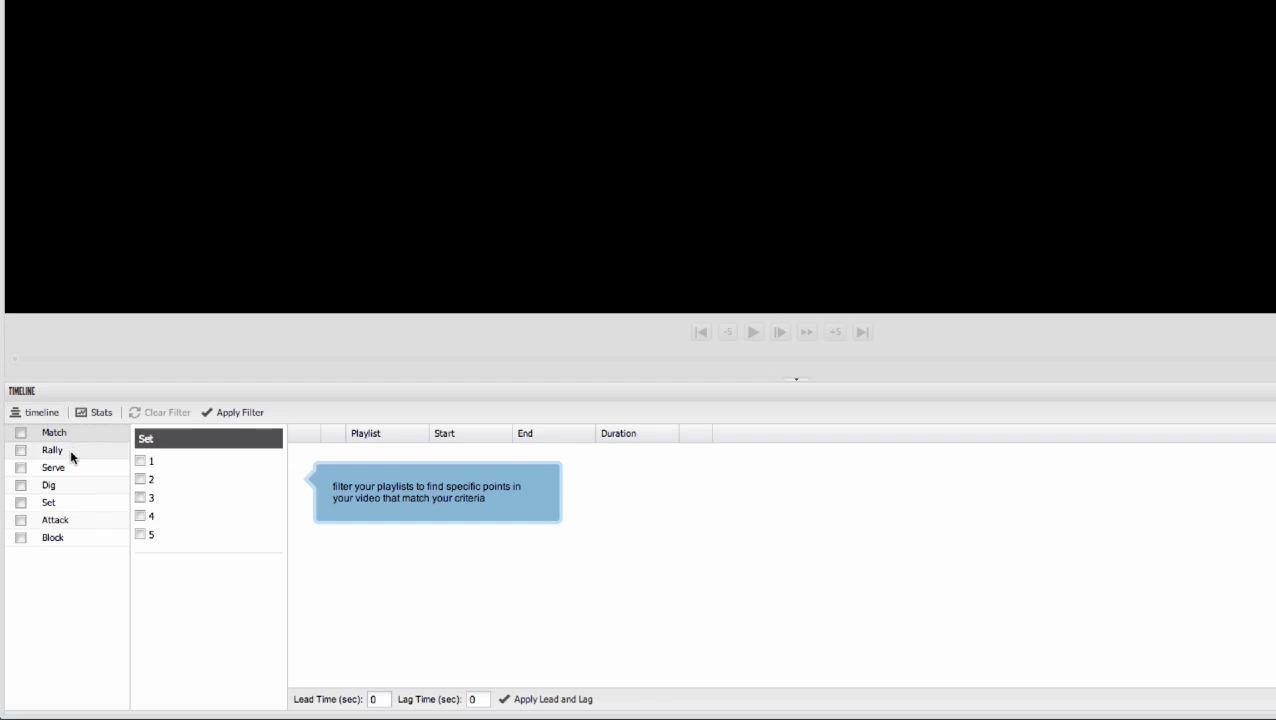
left_click(50, 450)
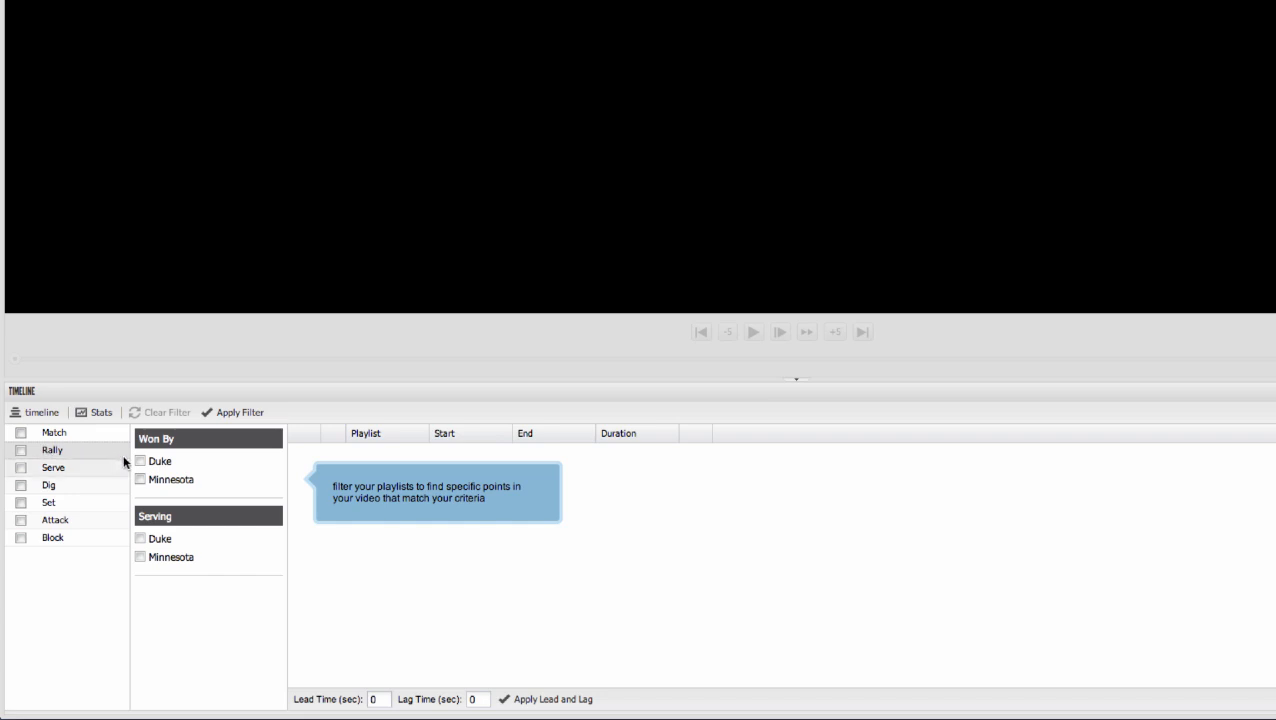
left_click(140, 480)
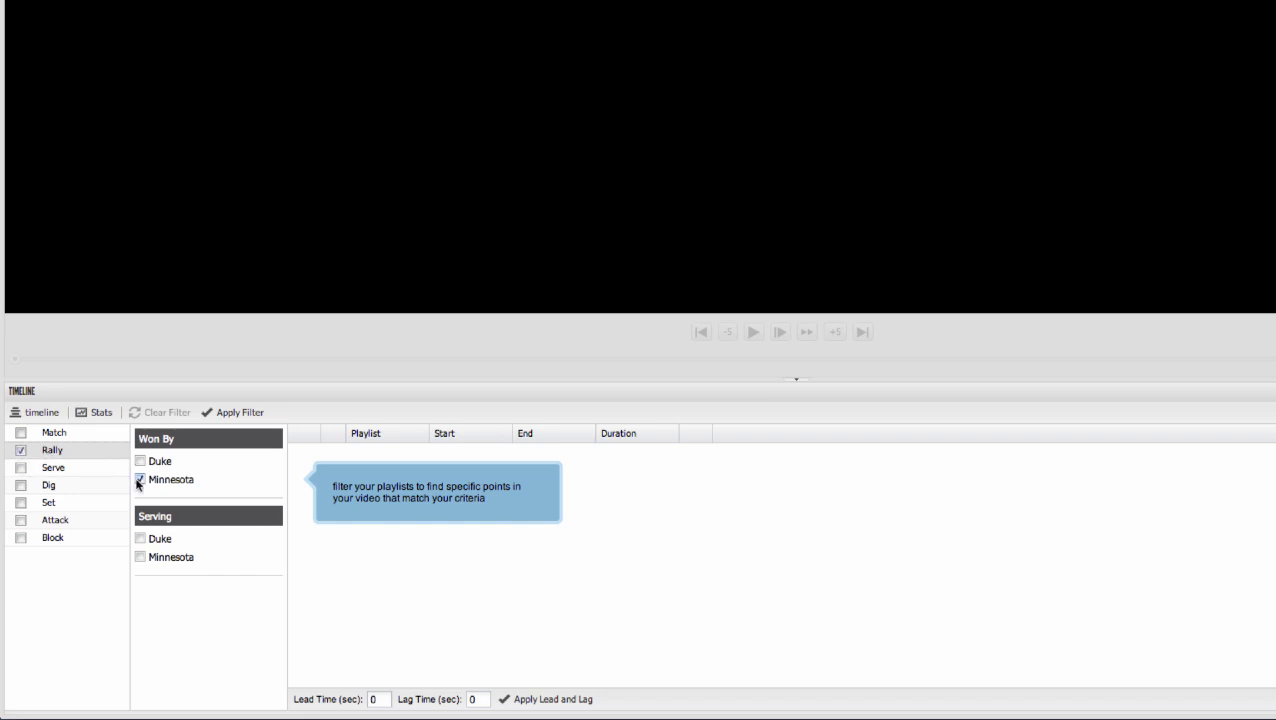
left_click(242, 415)
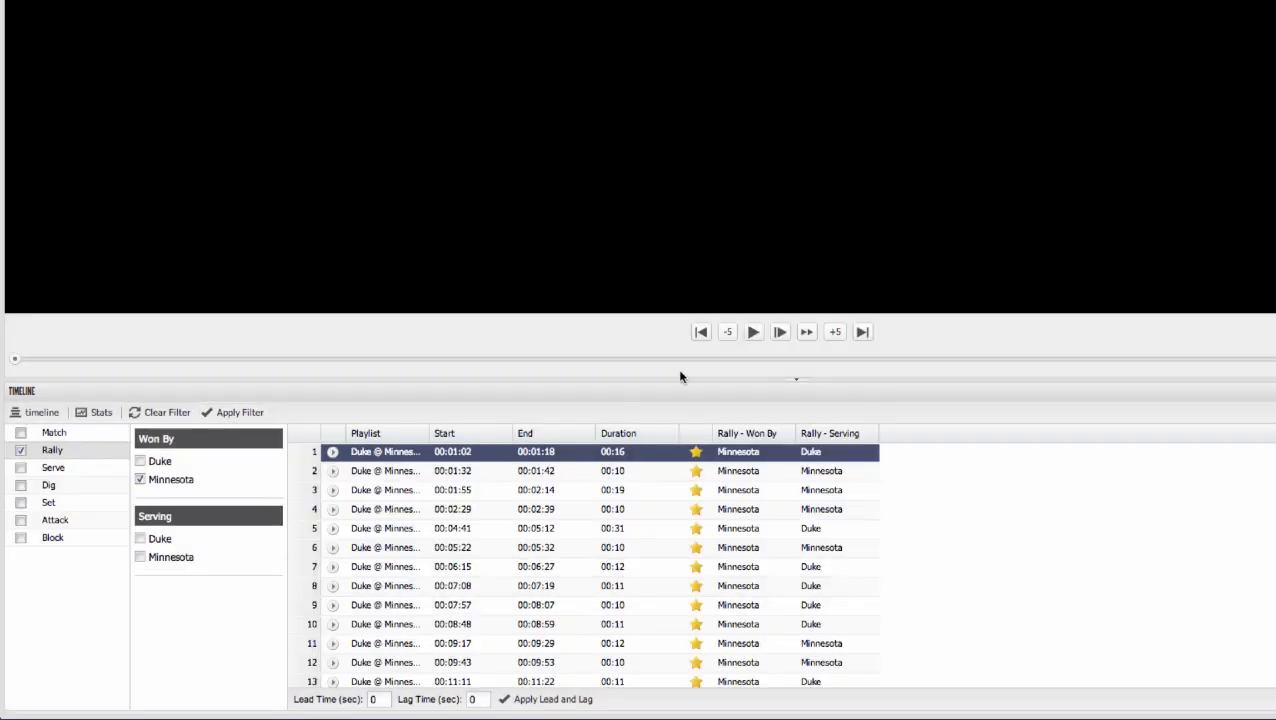
Play and pause the first filtered rally, and look through the list of matching rally clips.
left_click(754, 332)
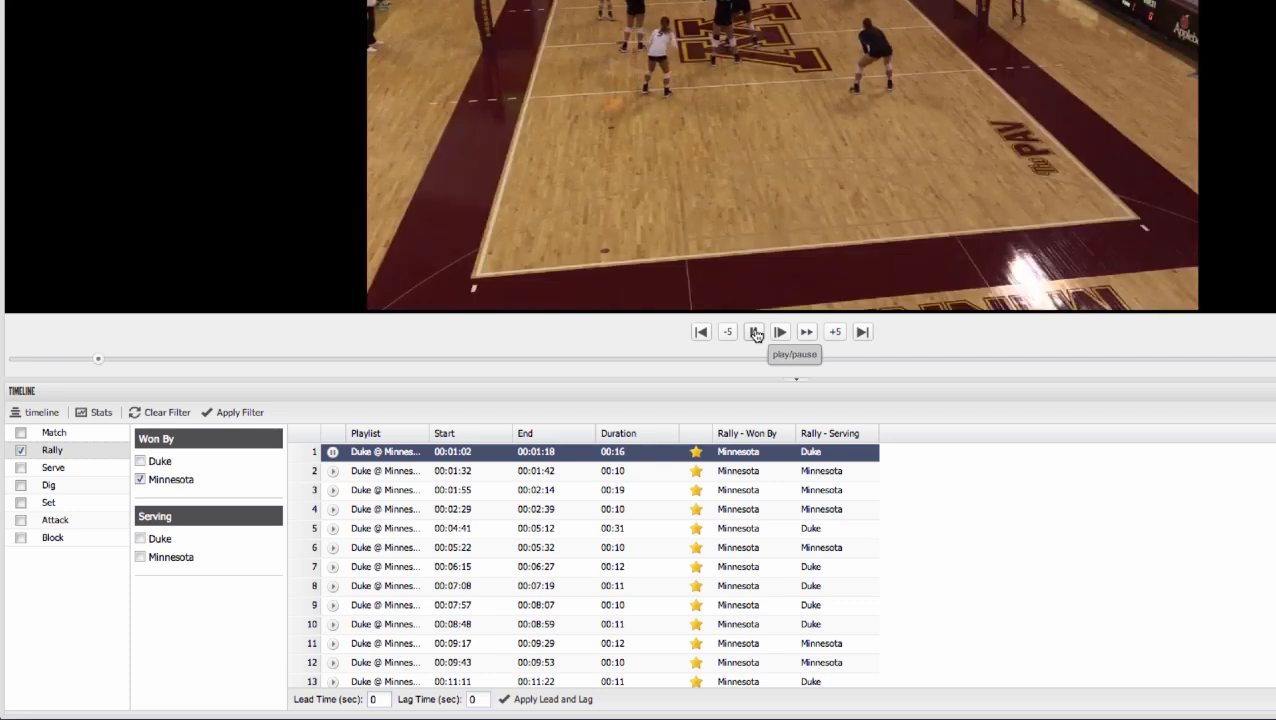
left_click(756, 333)
scroll(616, 571, "down", 4)
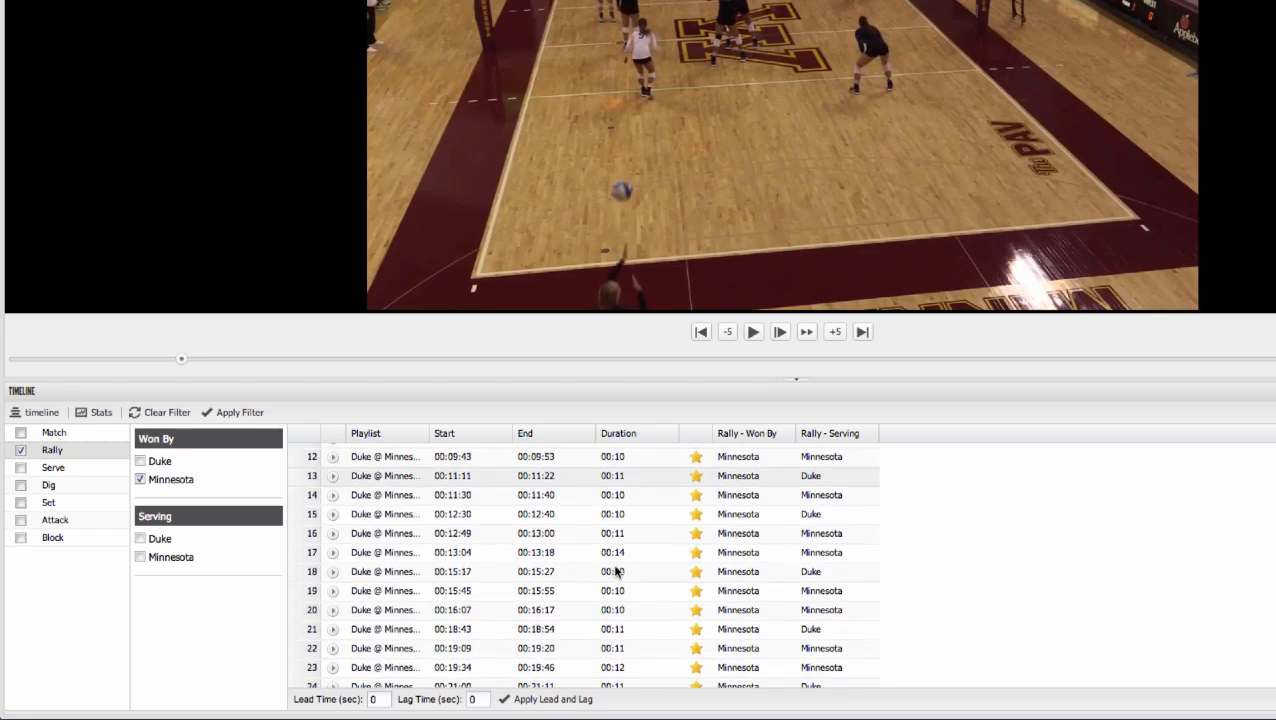
scroll(616, 571, "up", 2)
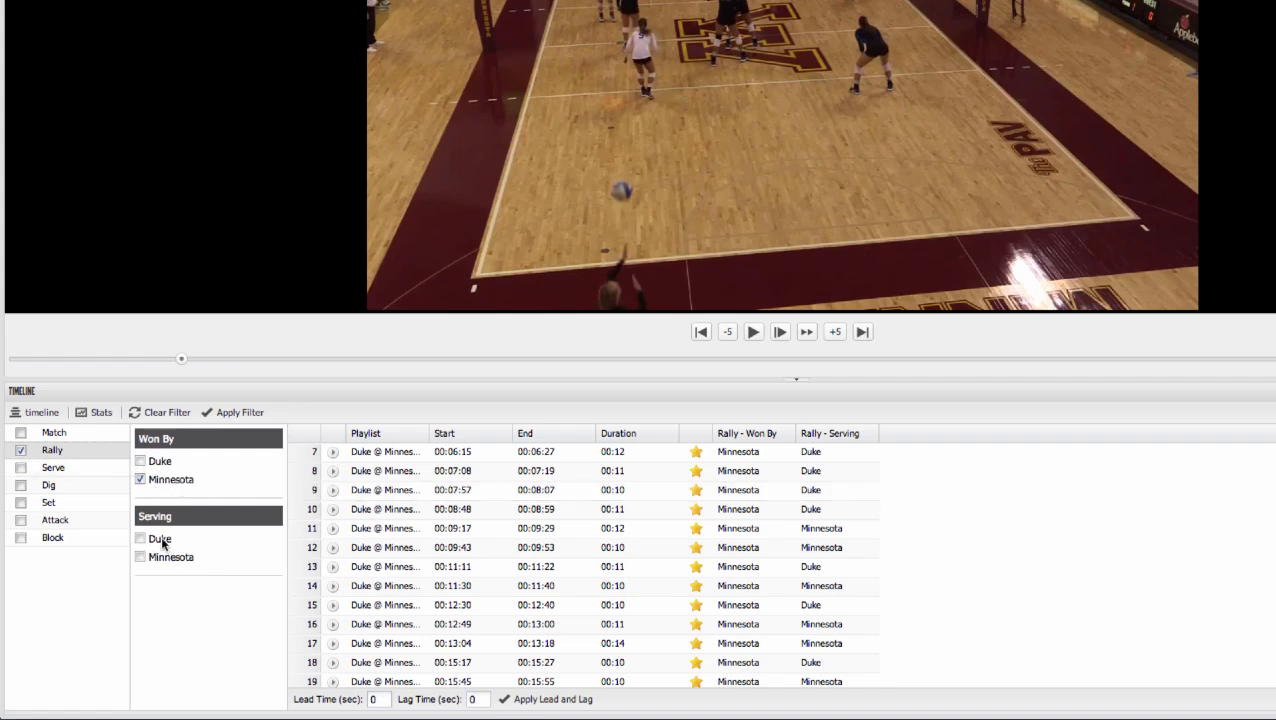
Choose Minnesota as the team in the Serve criteria and view the Dig criteria.
left_click(47, 471)
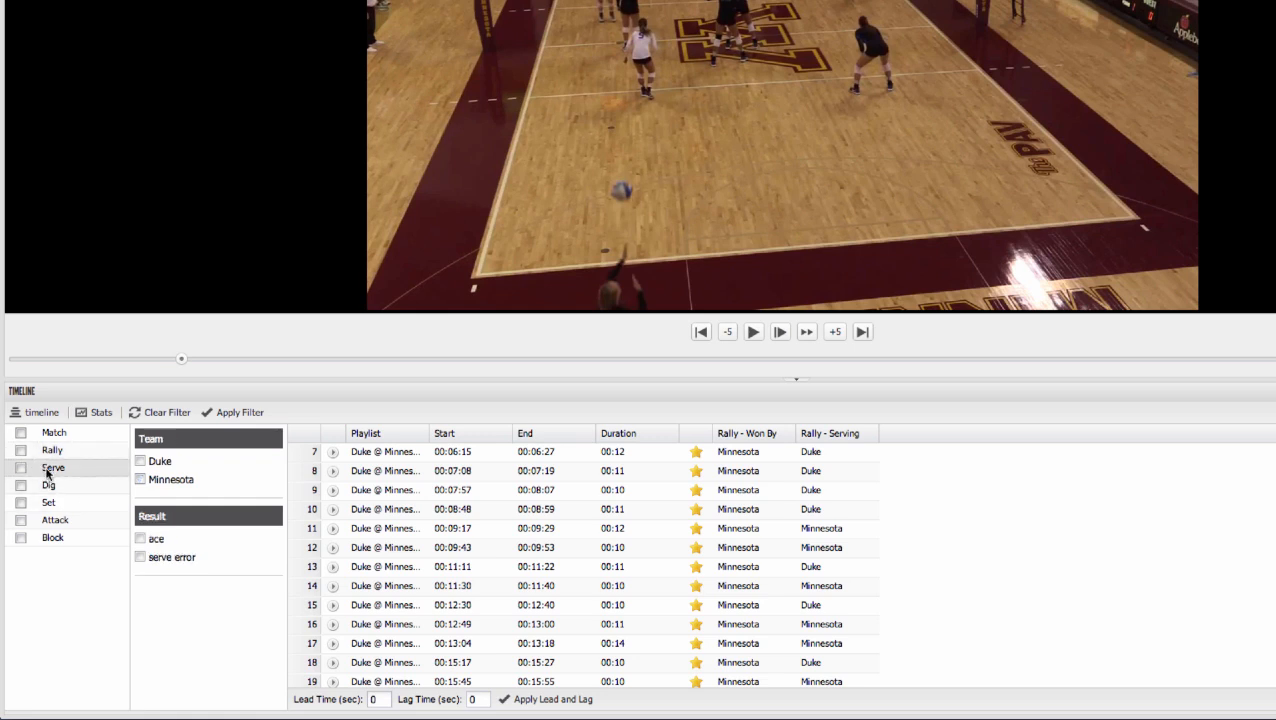
left_click(141, 481)
left_click(47, 485)
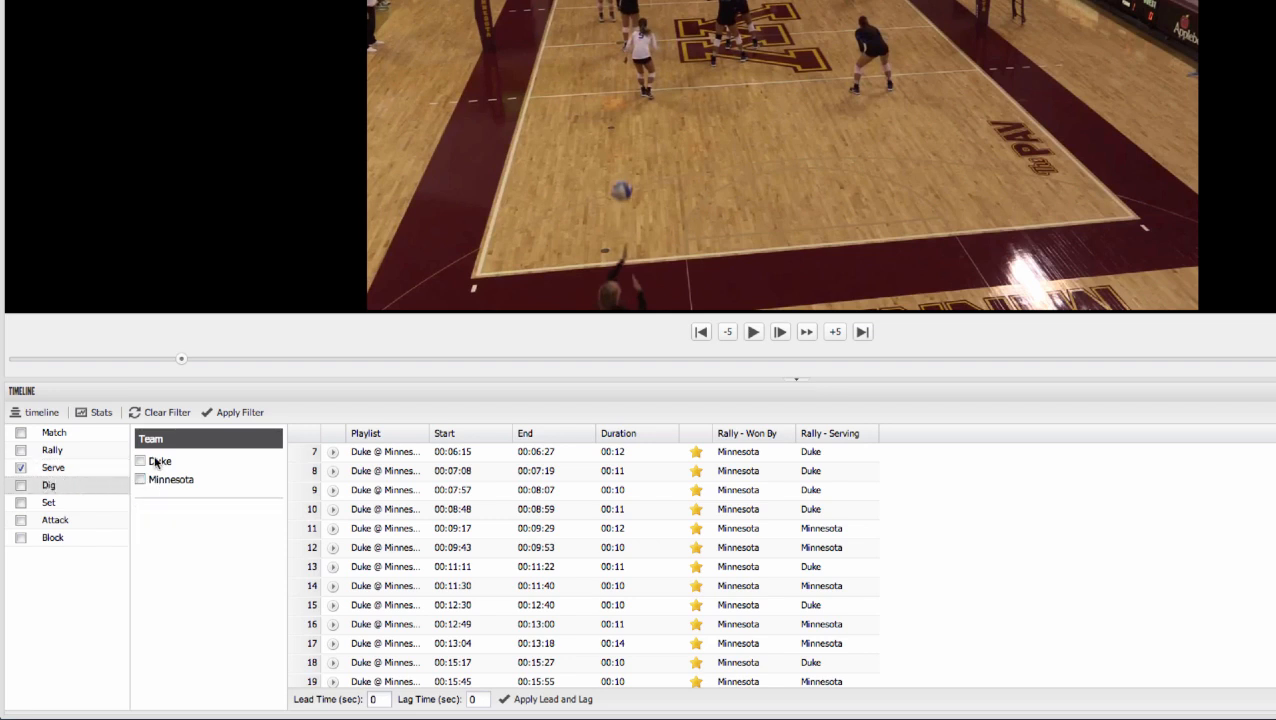
Replace the Serve criterion with Minnesota attacks that resulted in a kill, and apply the filter.
left_click(58, 520)
left_click(21, 468)
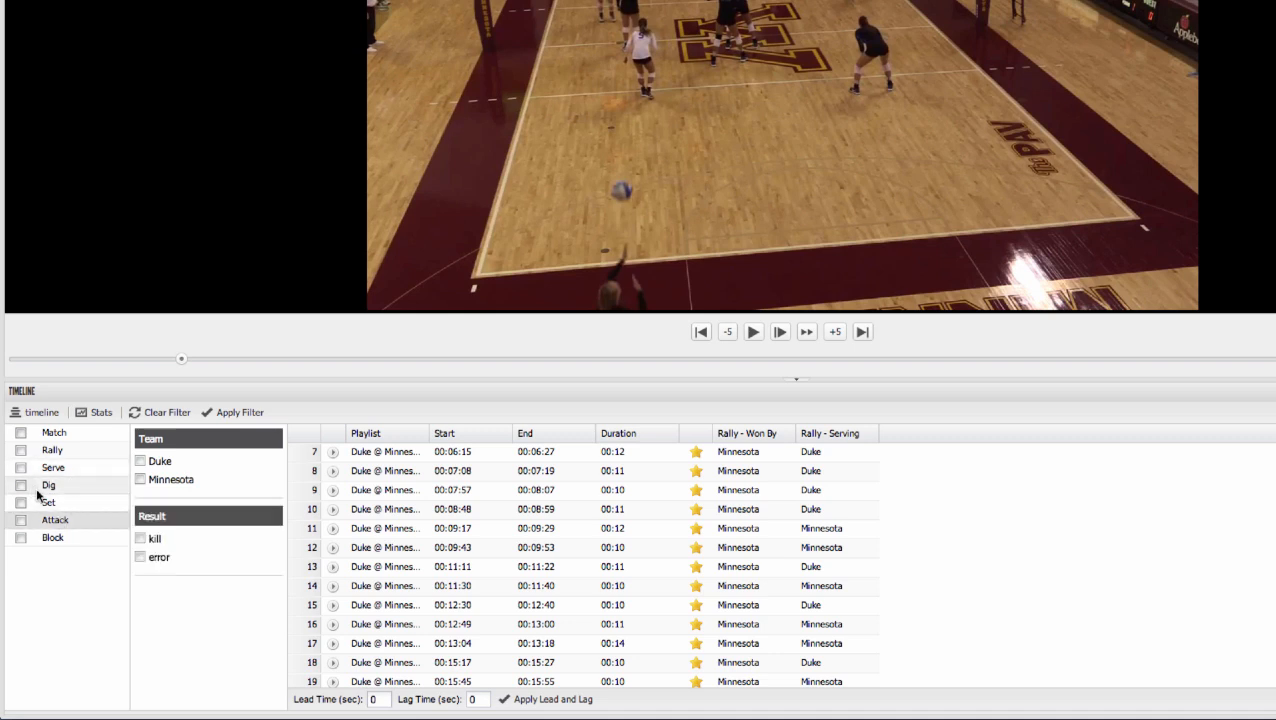
left_click(140, 479)
left_click(140, 538)
left_click(233, 422)
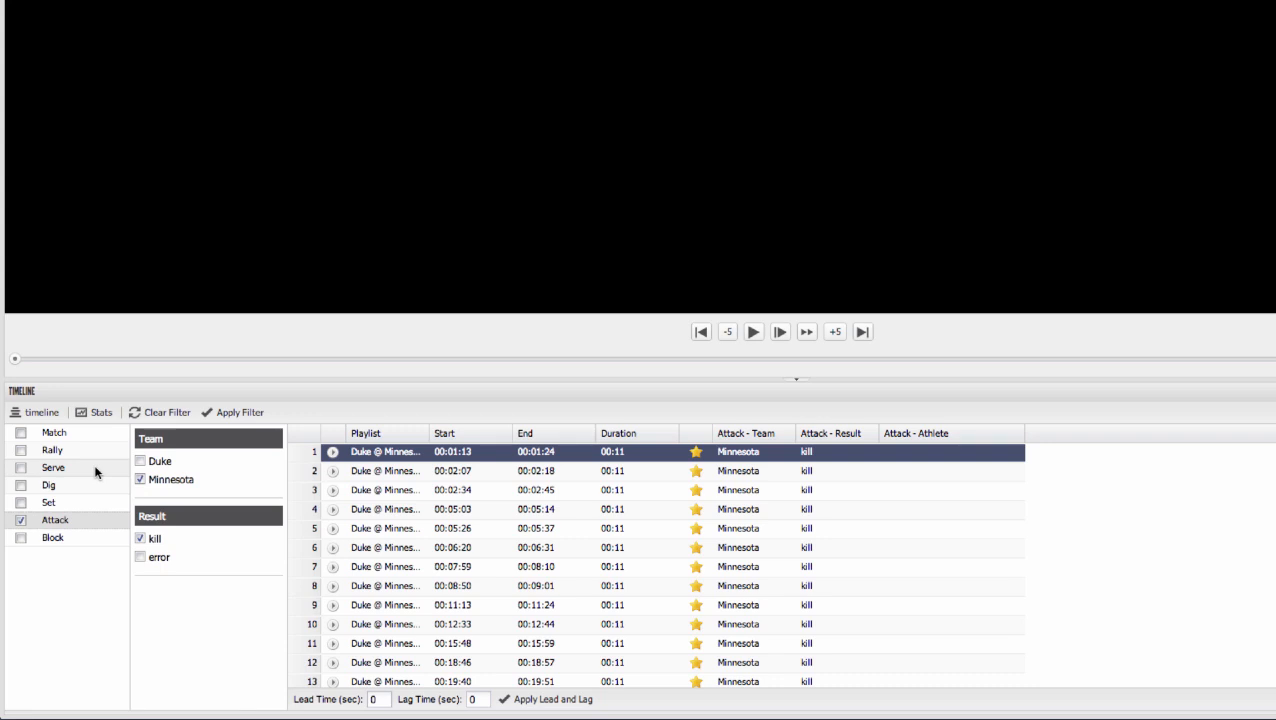
Play and pause the first kill clip, and view the highlight options for adding the second clip without adding it.
left_click(333, 452)
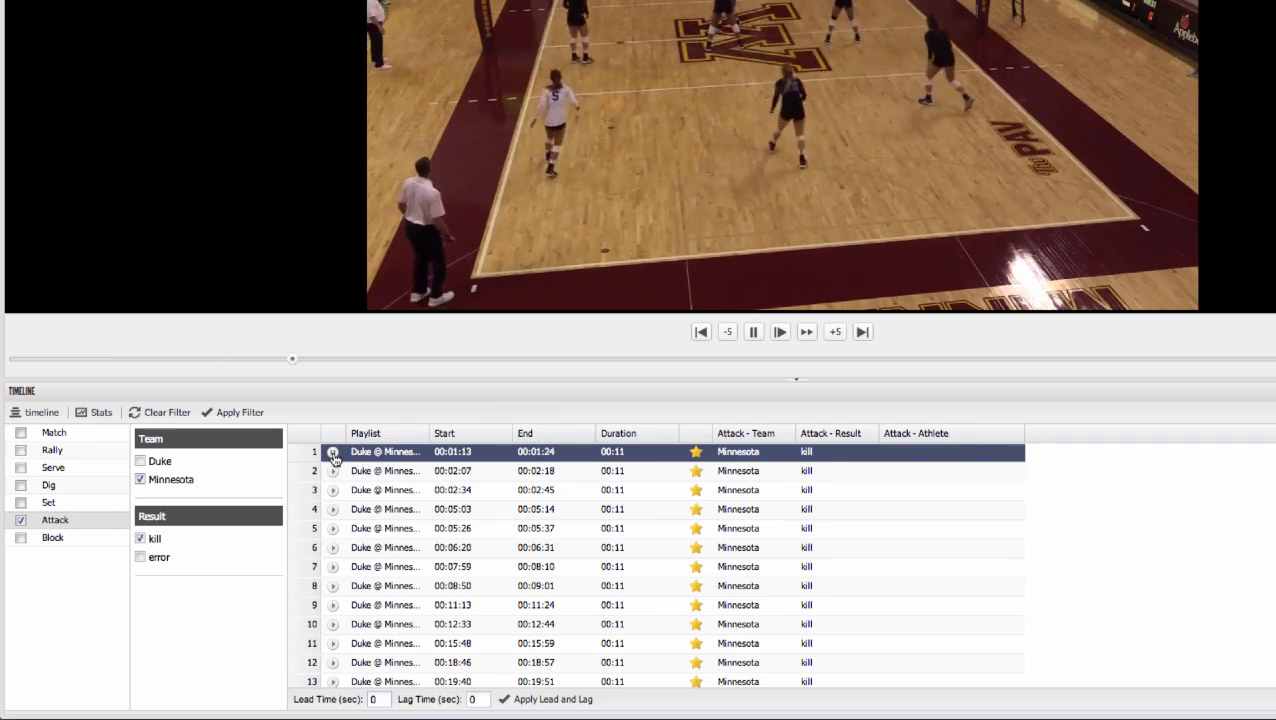
left_click(334, 455)
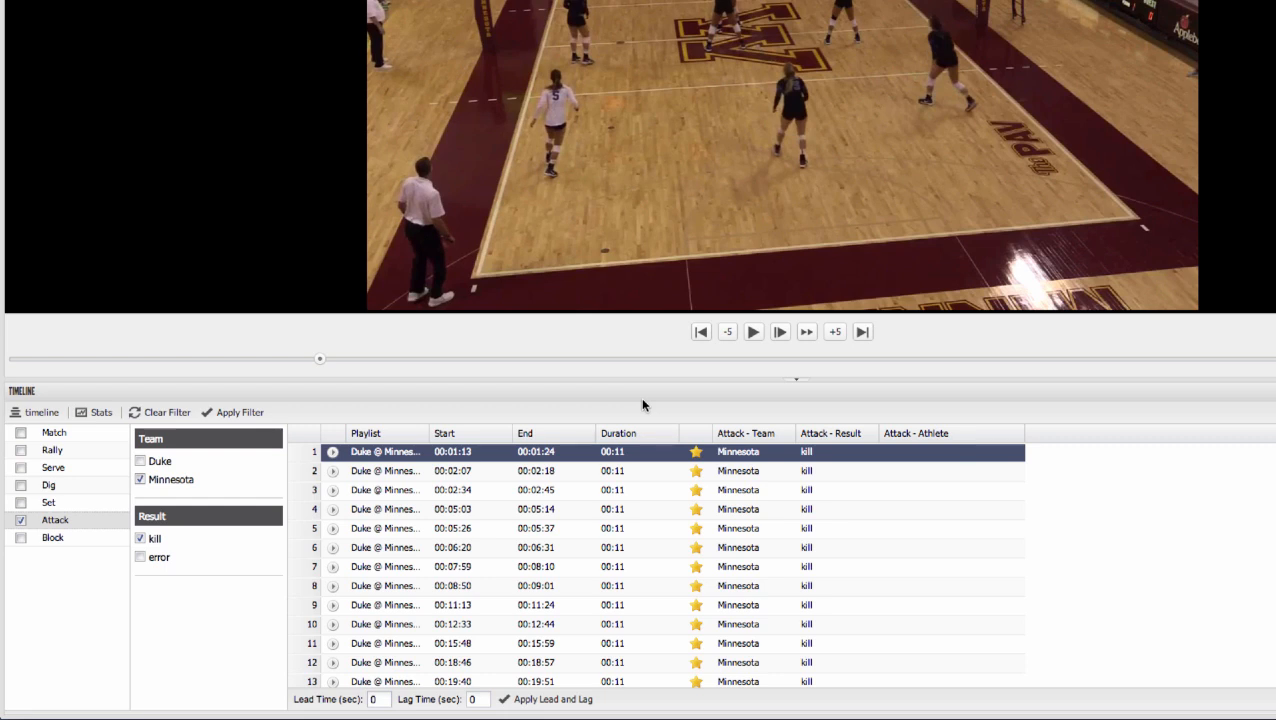
left_click(697, 471)
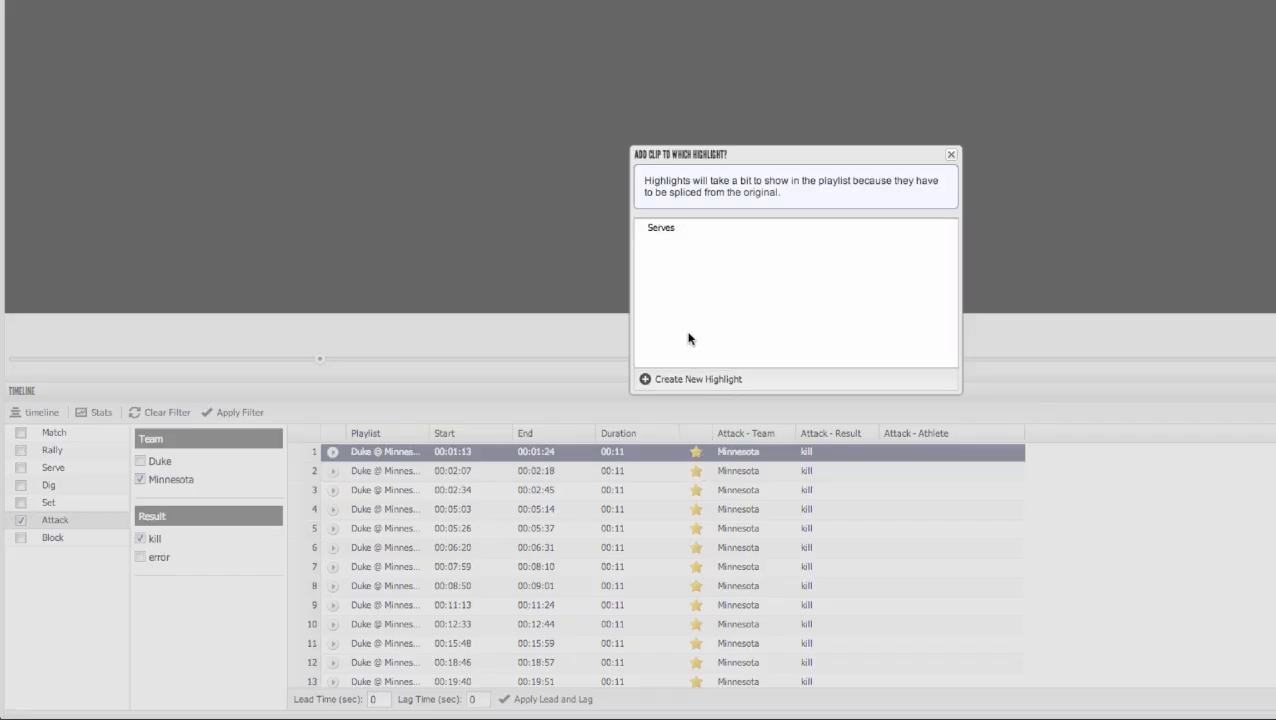
left_click(952, 158)
Open the match statistics and examine both teams' score, attack, set, serve, reception, defense and blocking figures.
left_click(95, 412)
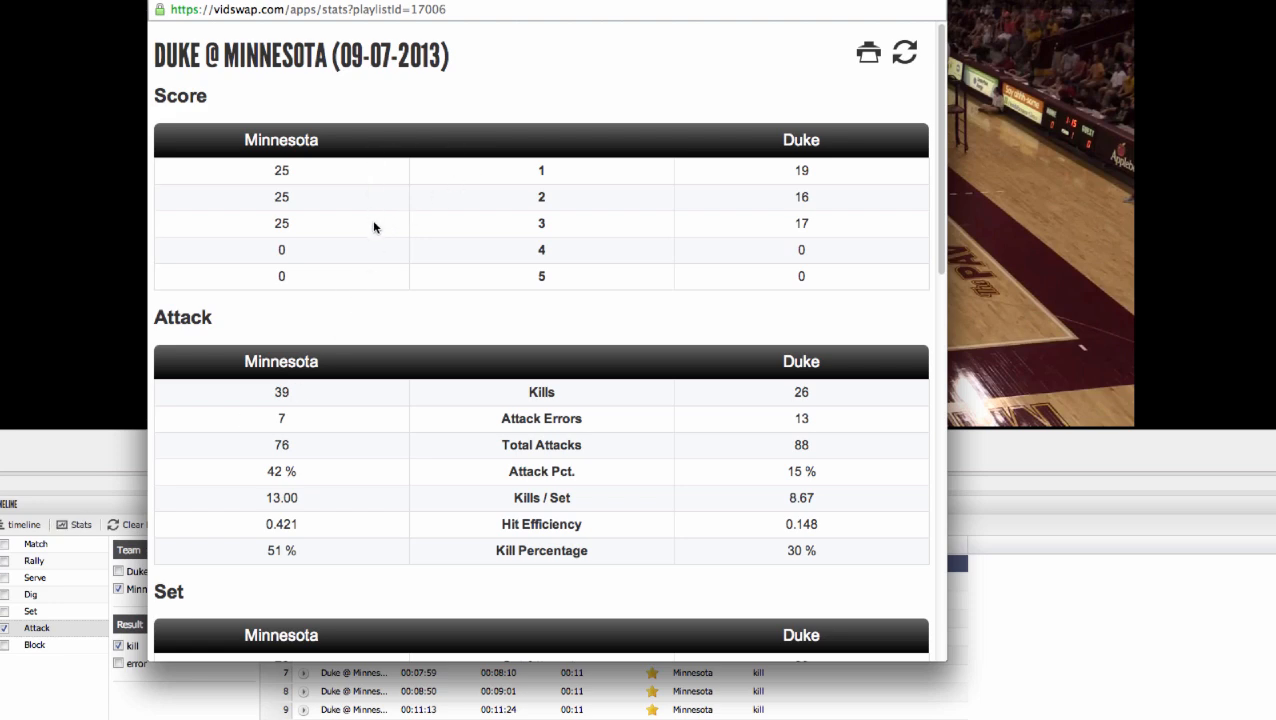
scroll(373, 222, "down", 5)
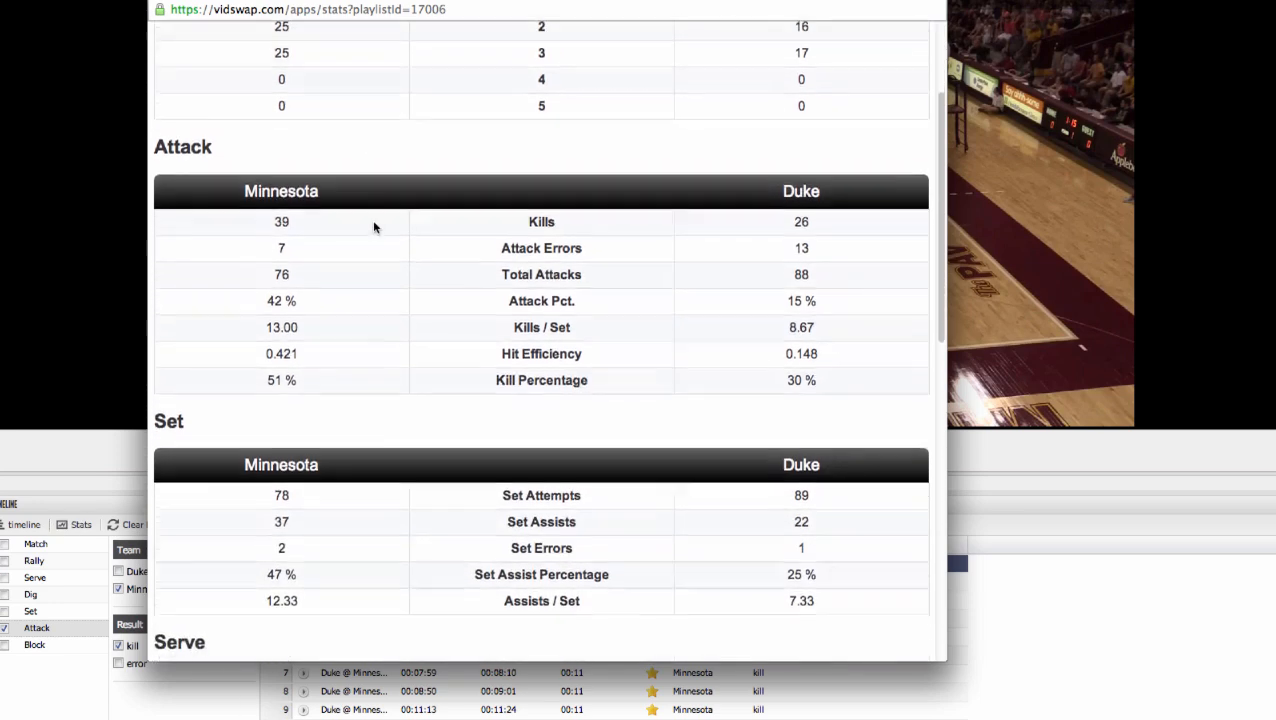
scroll(373, 227, "down", 7)
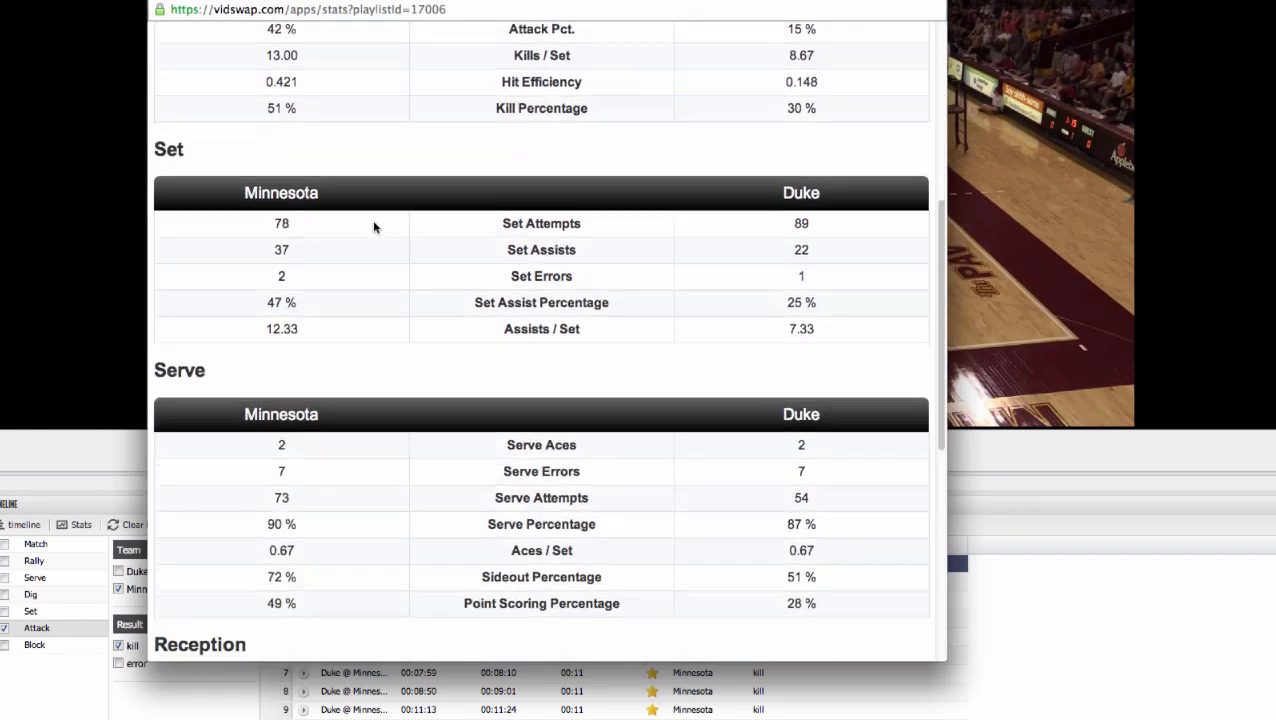
scroll(373, 227, "down", 4)
scroll(374, 227, "down", 9)
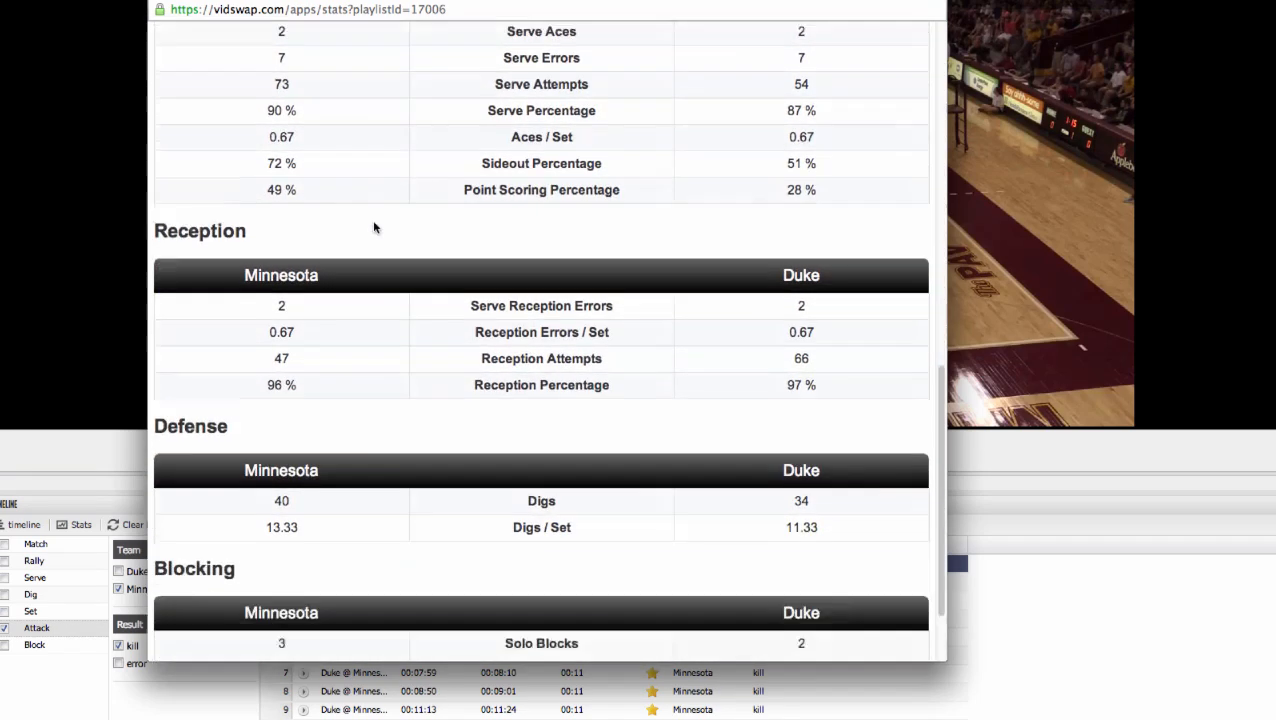
scroll(374, 227, "up", 5)
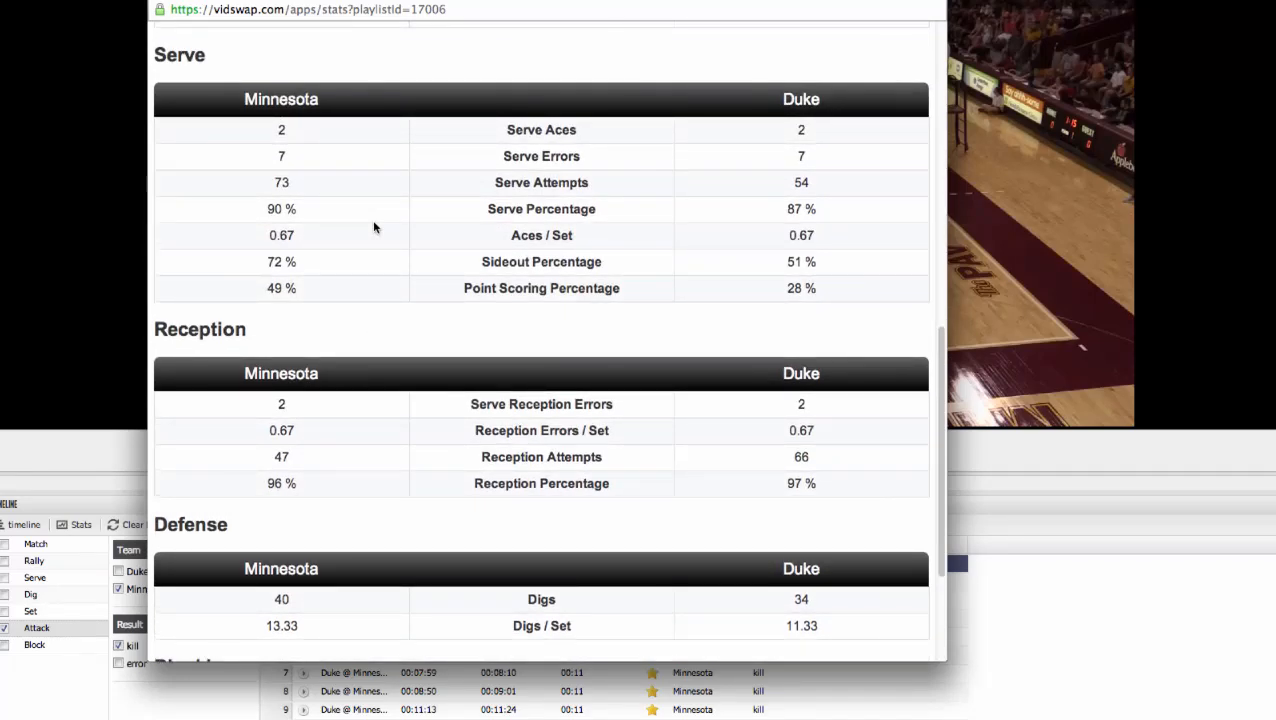
scroll(373, 227, "down", 5)
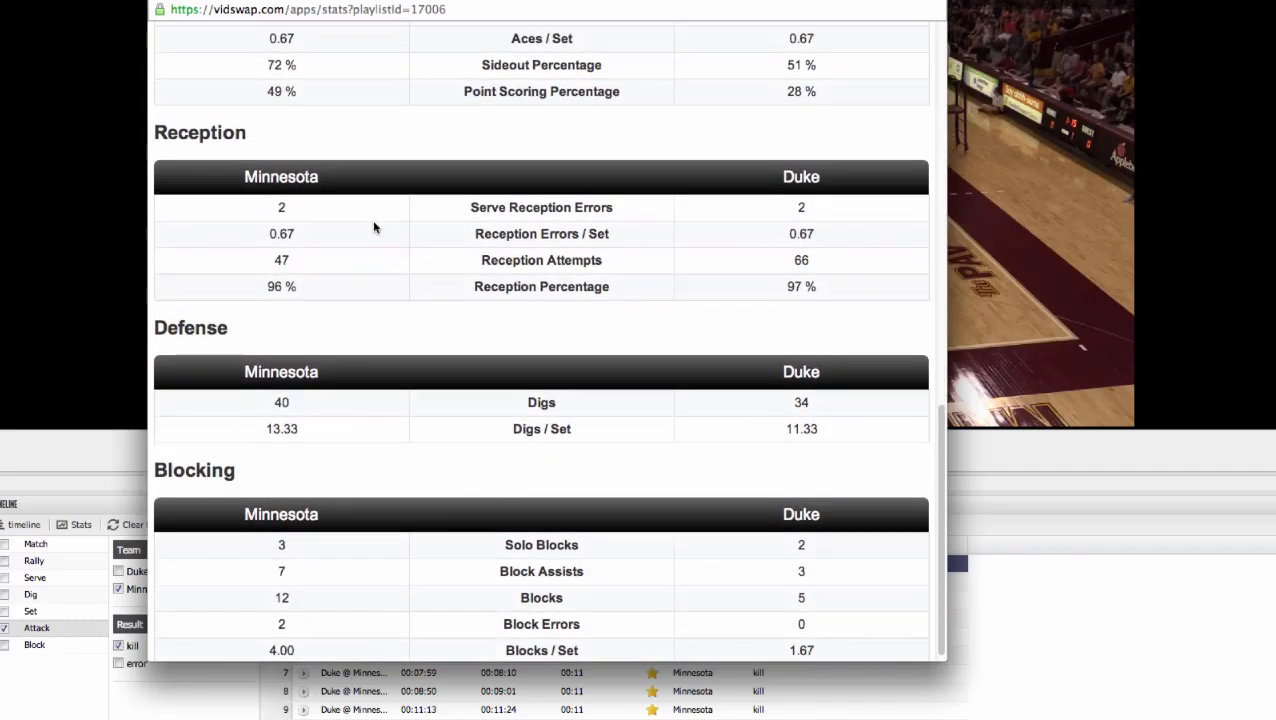
scroll(373, 227, "up", 5)
scroll(373, 227, "up", 5)
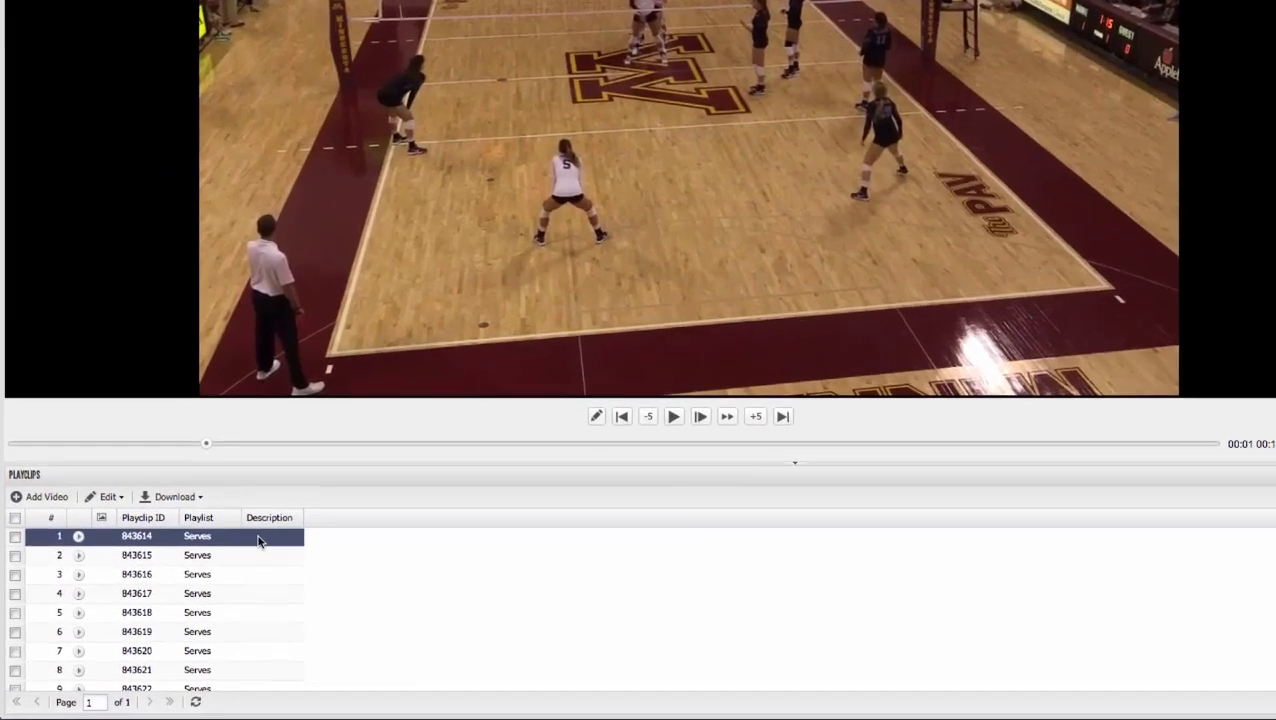
Open the annotation tools for the first Serves clip and draw a yellow arrow from the rightmost back-court player toward the middle of the court.
double_click(208, 574)
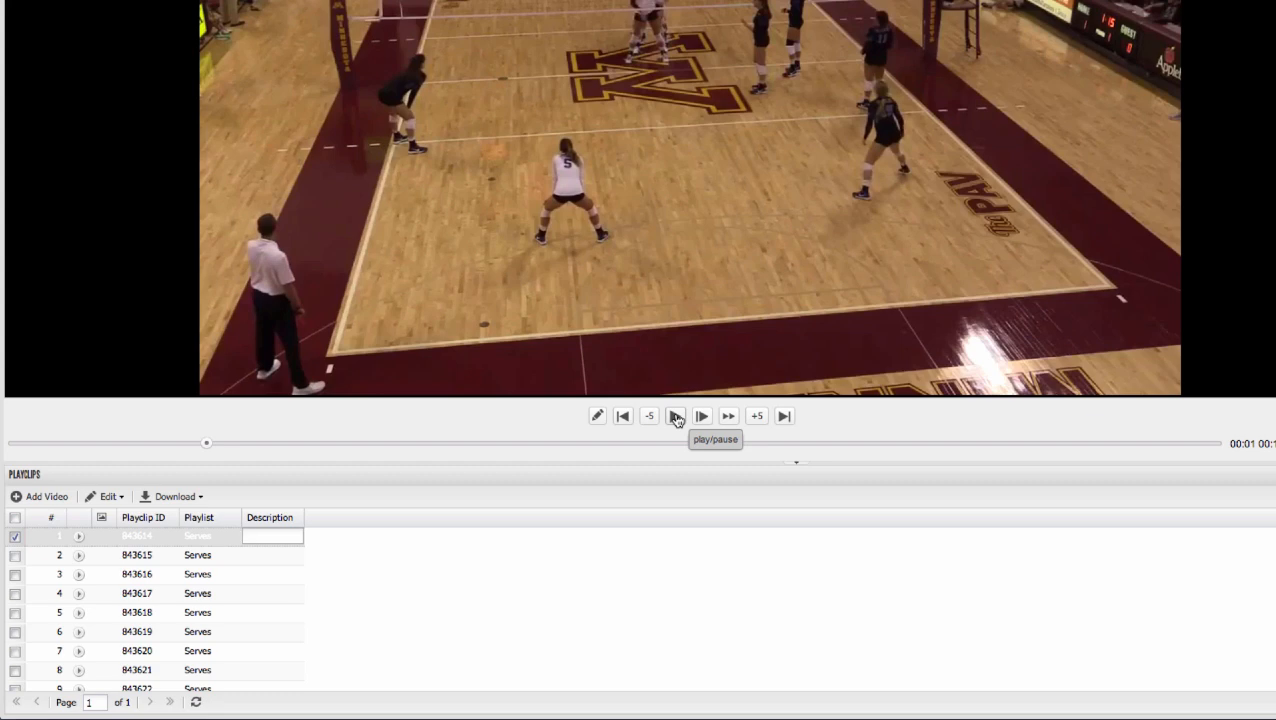
left_click(597, 417)
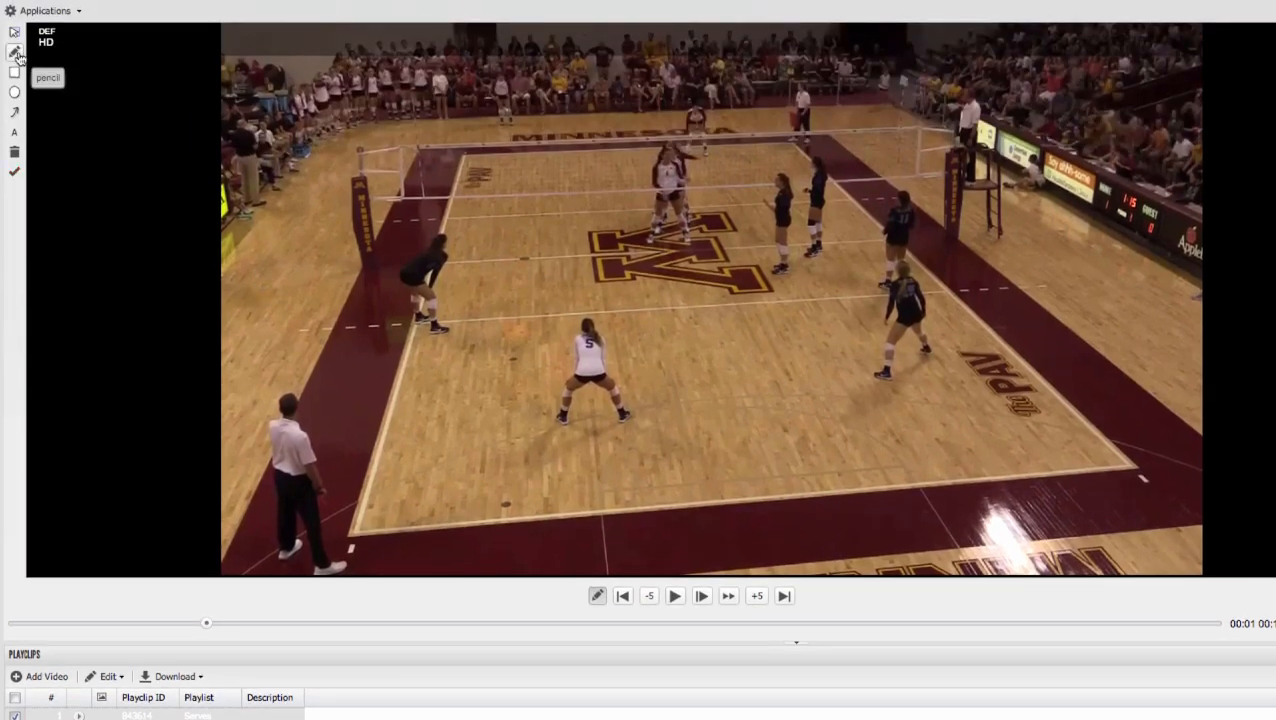
left_click(16, 54)
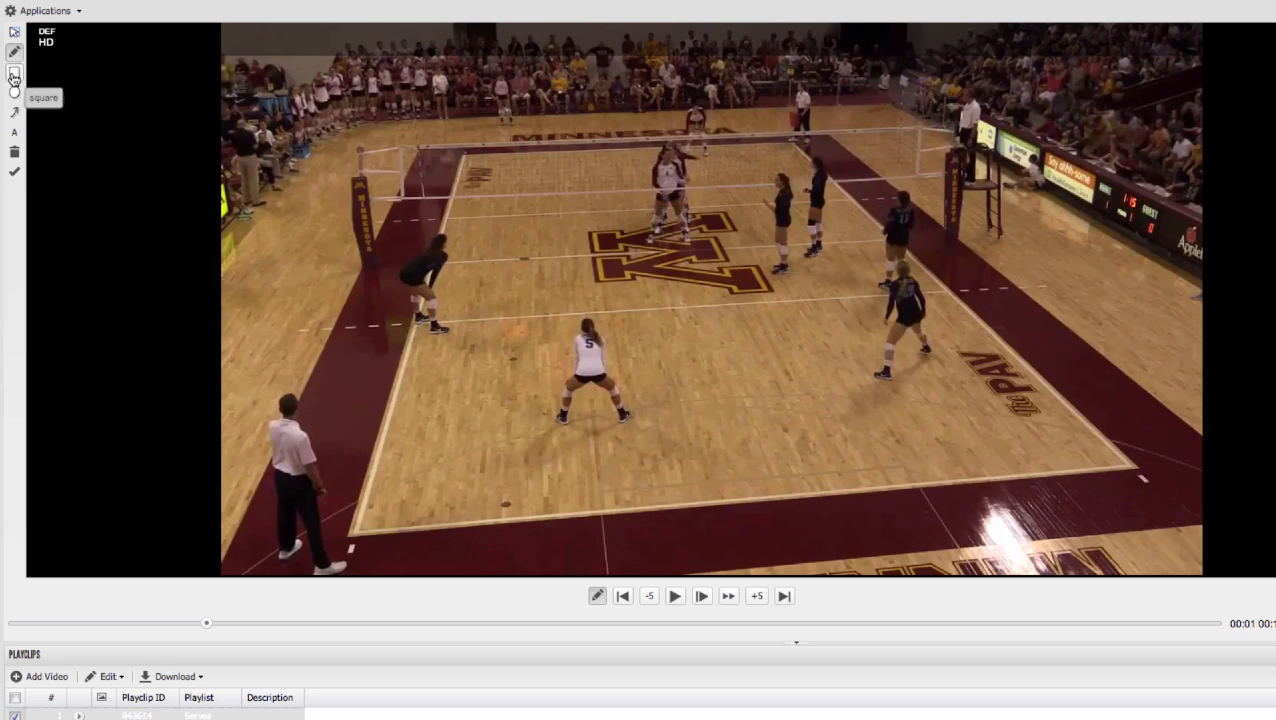
left_click(14, 112)
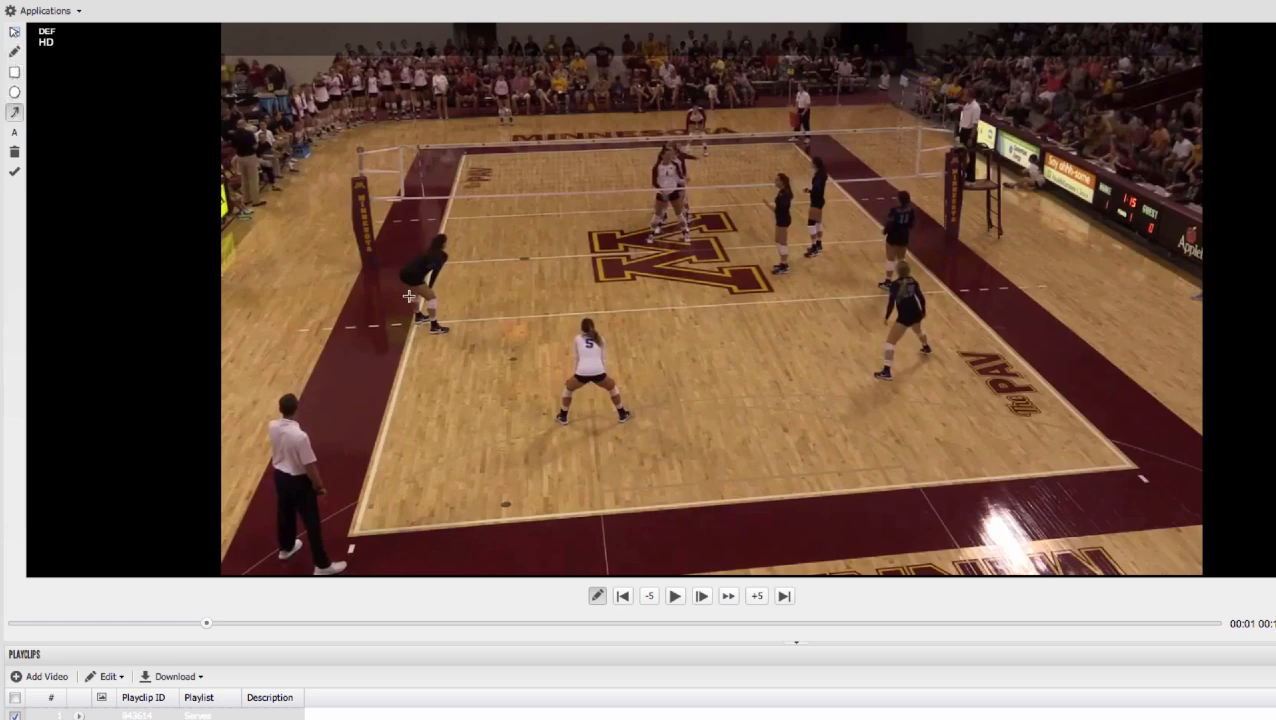
mouse_move(885, 328)
left_mouse_down()
mouse_move(777, 378)
mouse_move(656, 319)
left_mouse_up()
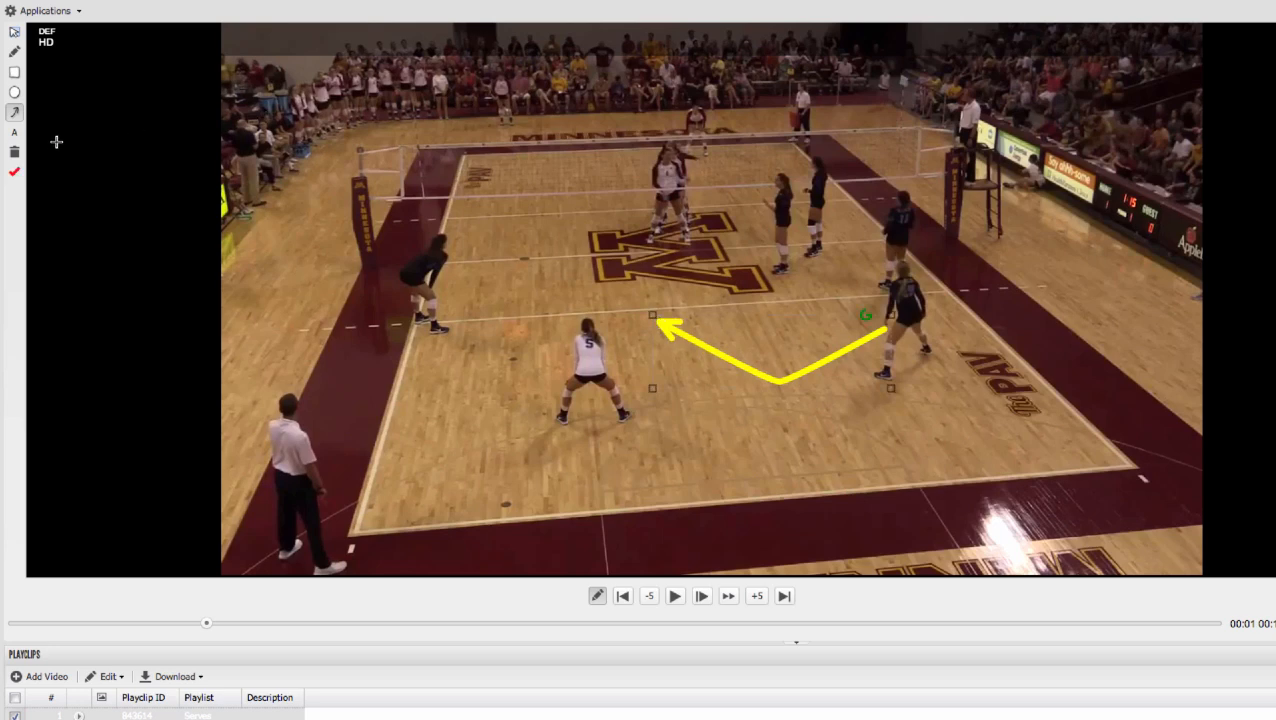
Add the text "move here" beside the arrowhead on the court and save the annotation to the clip.
left_click(14, 132)
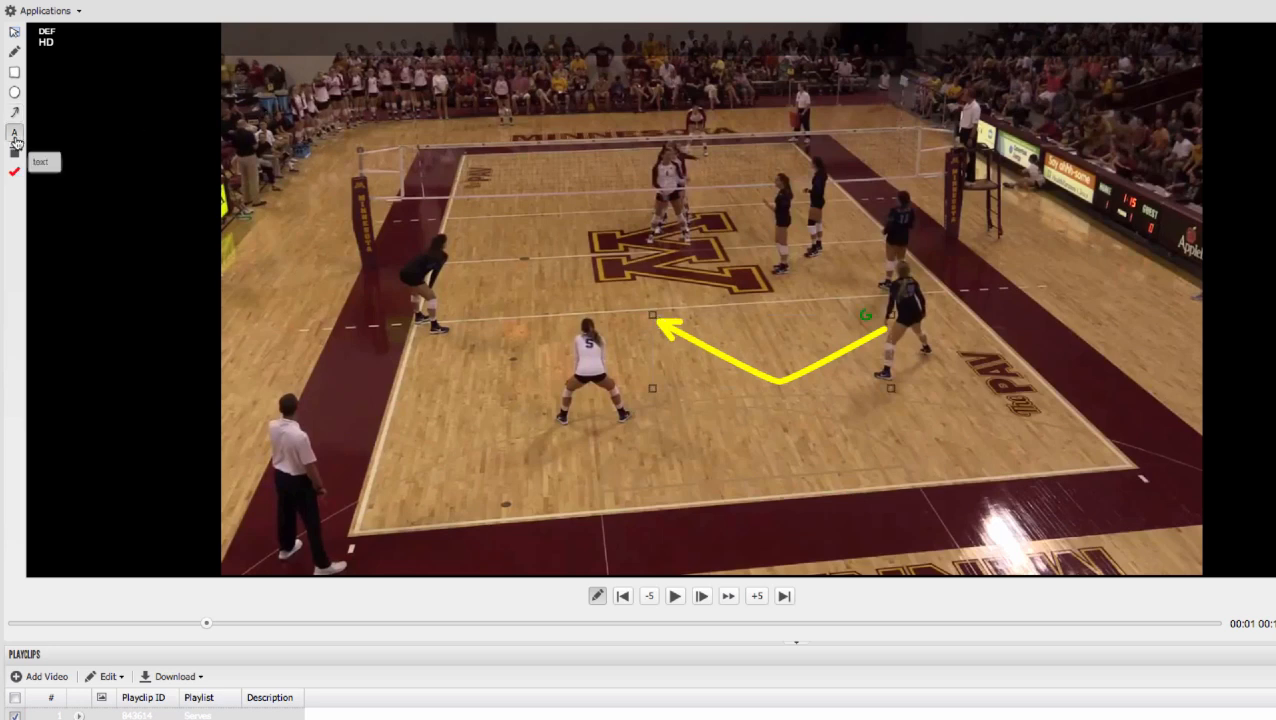
left_click(527, 276)
type("move h")
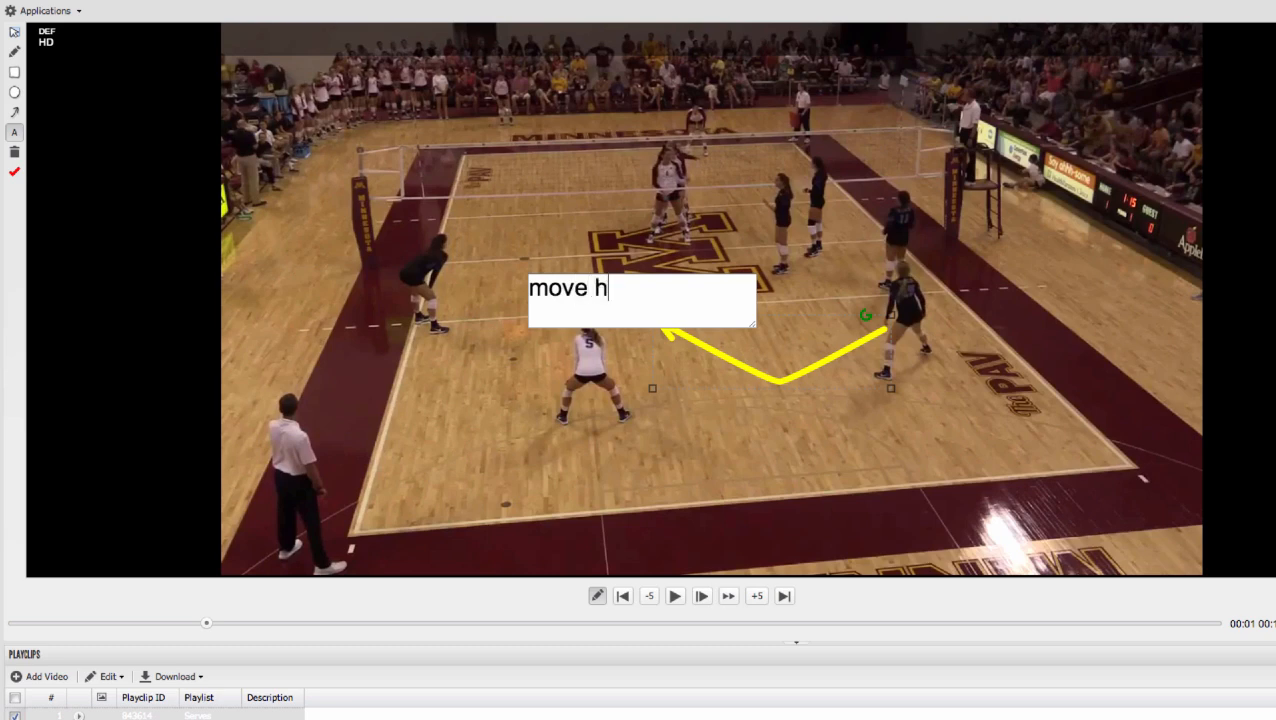
type("ere")
key("Return")
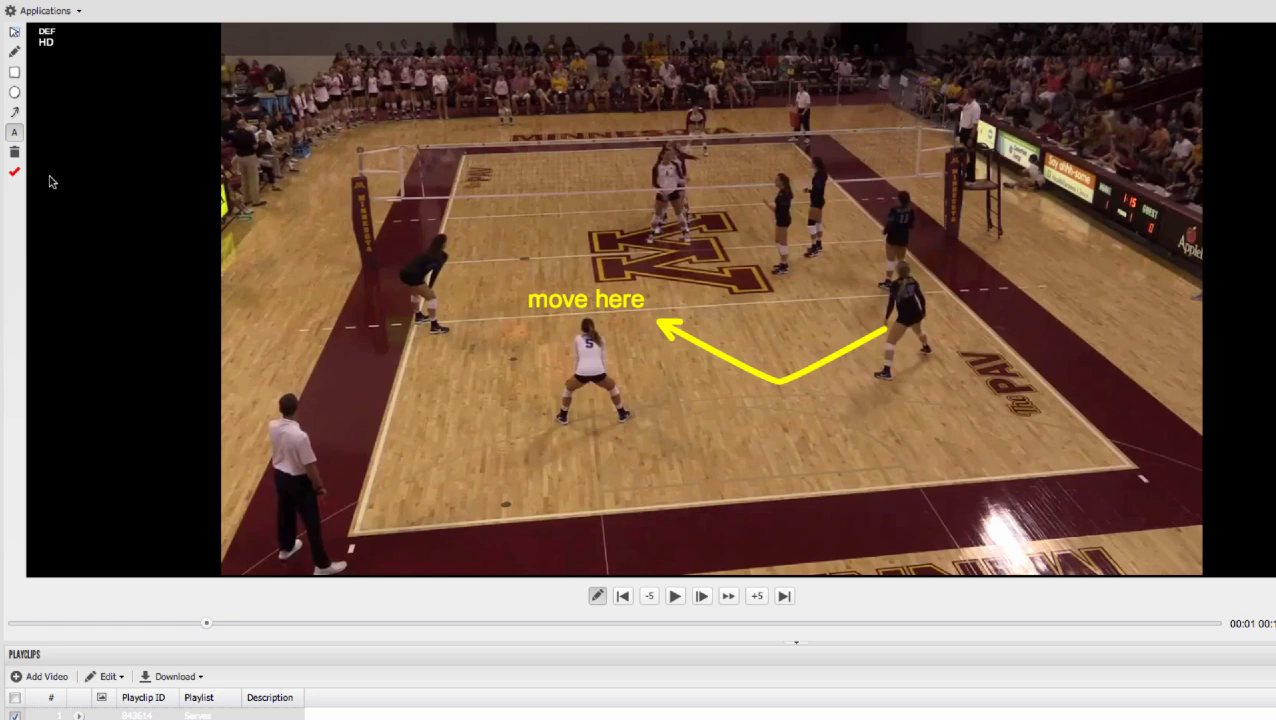
left_click(14, 171)
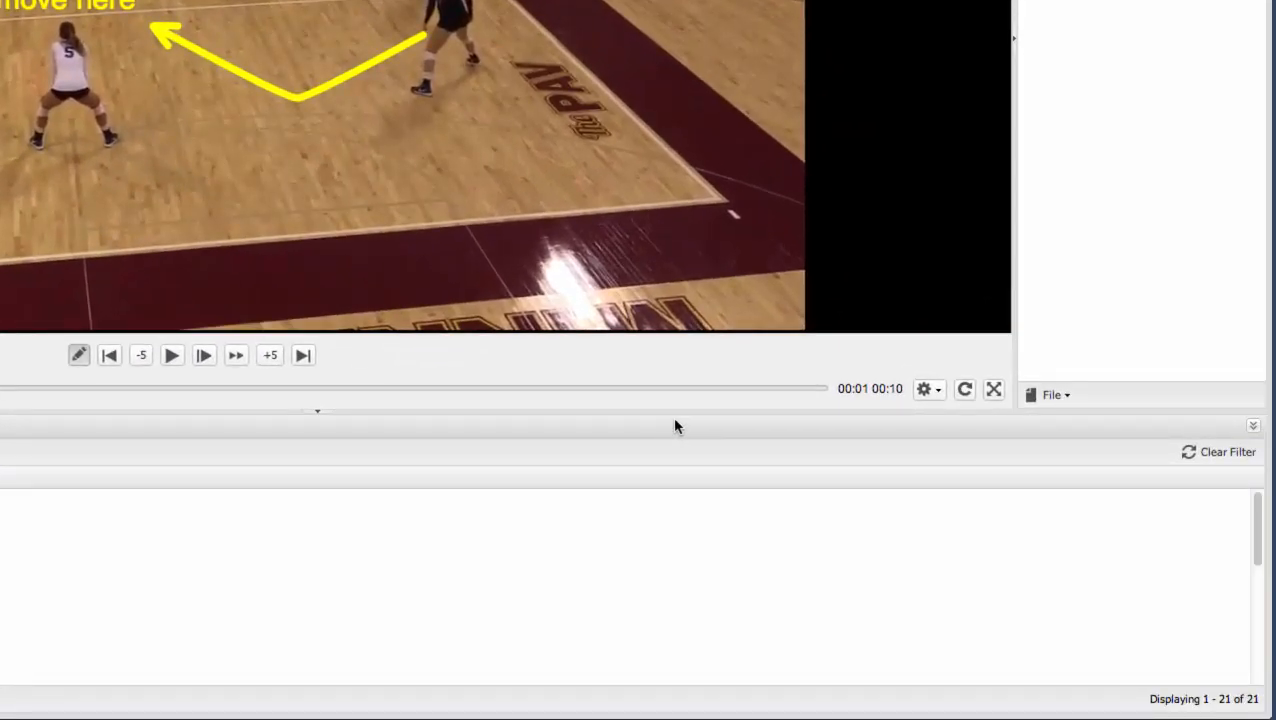
View the playlist file options, including download and email swap, and the match's tag options without choosing any.
left_click(1050, 397)
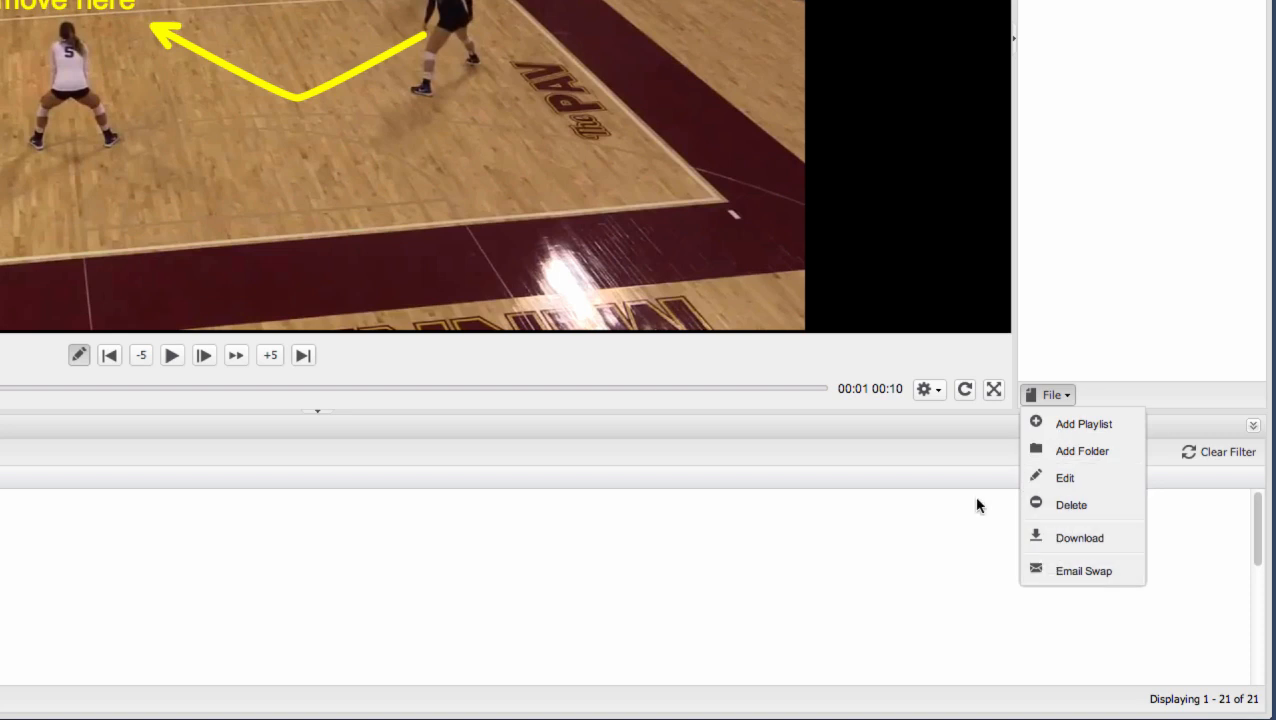
left_click(946, 450)
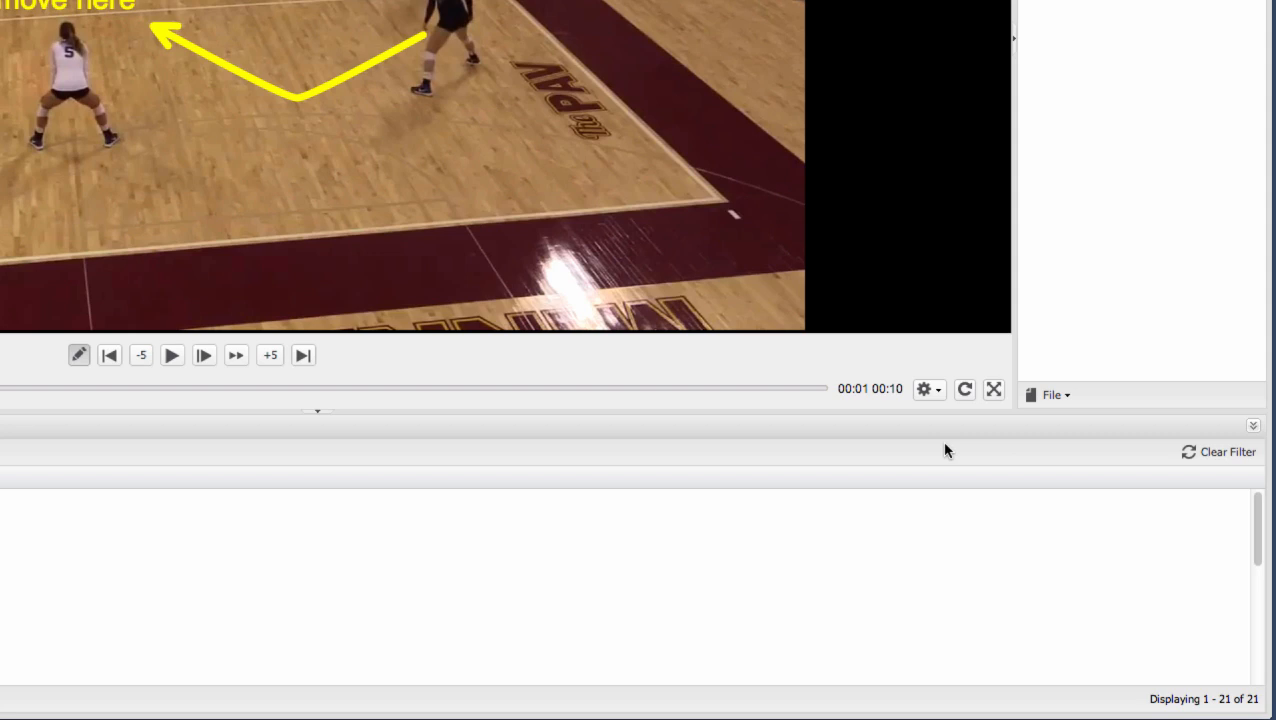
left_click(1050, 395)
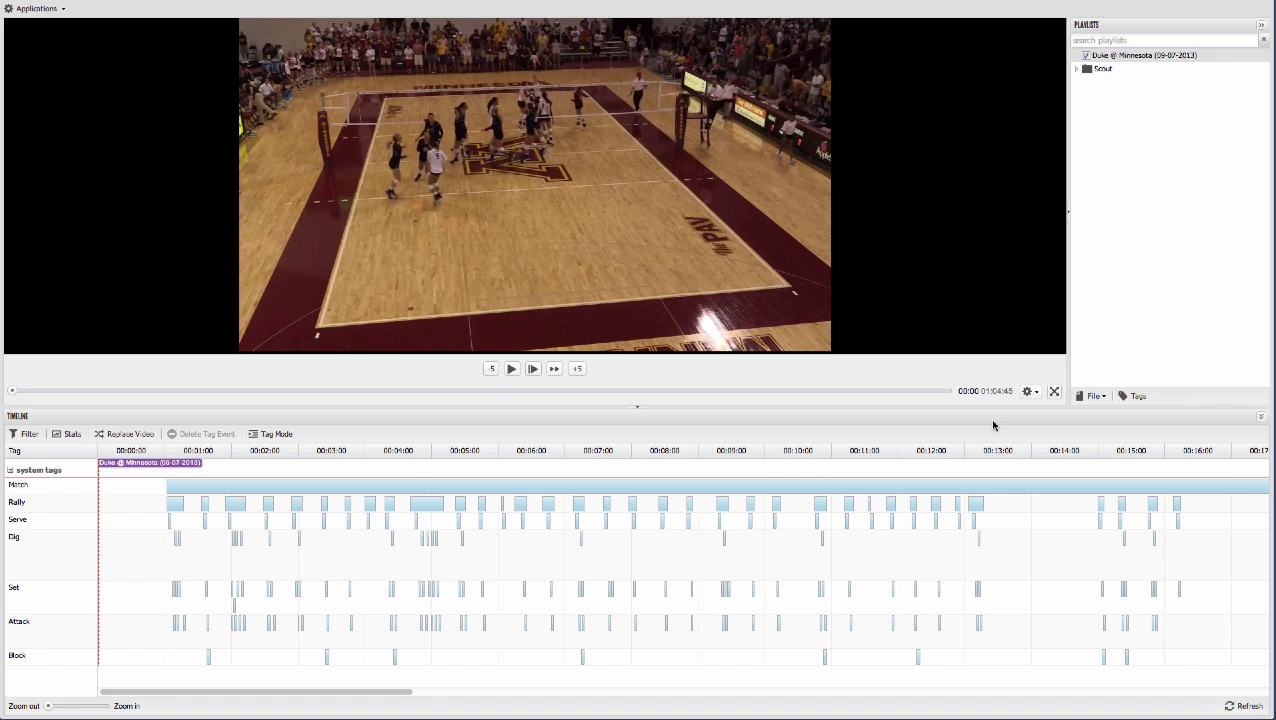
left_click(1140, 397)
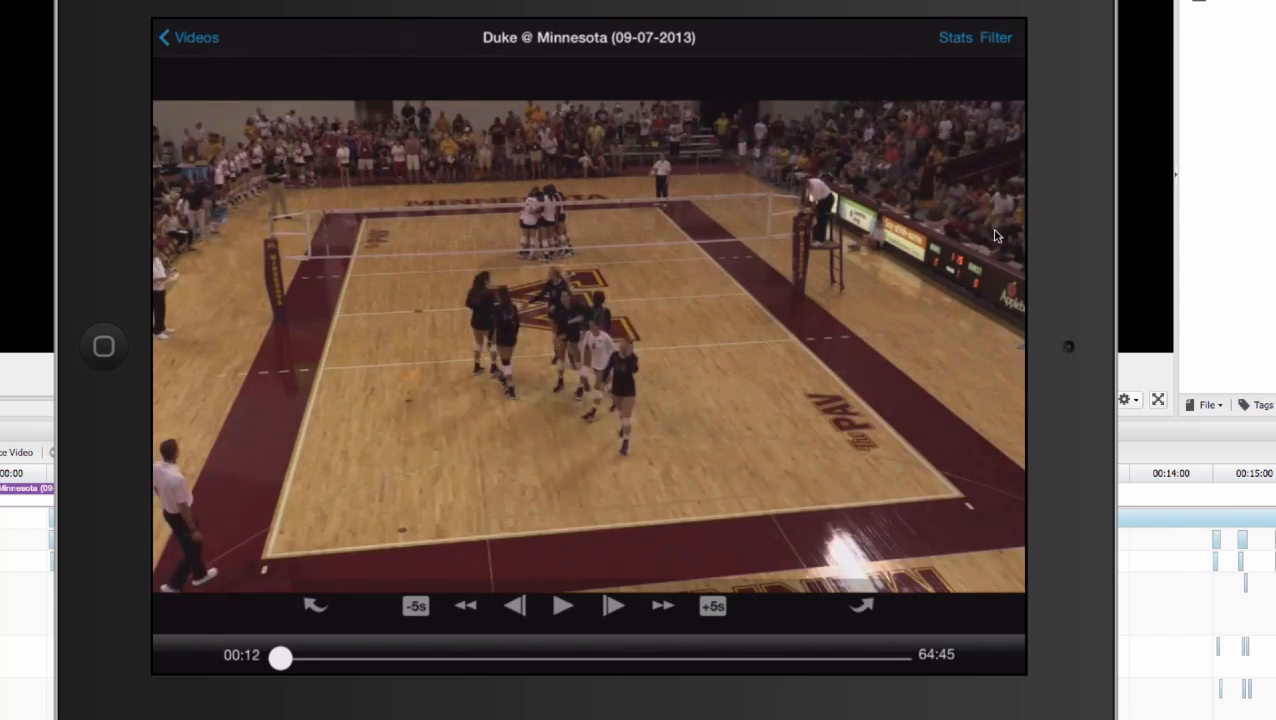
Switch to the iPad app, review filtered clips of the Duke @ Minnesota match and play clips from the Serves playlist.
left_click(973, 33)
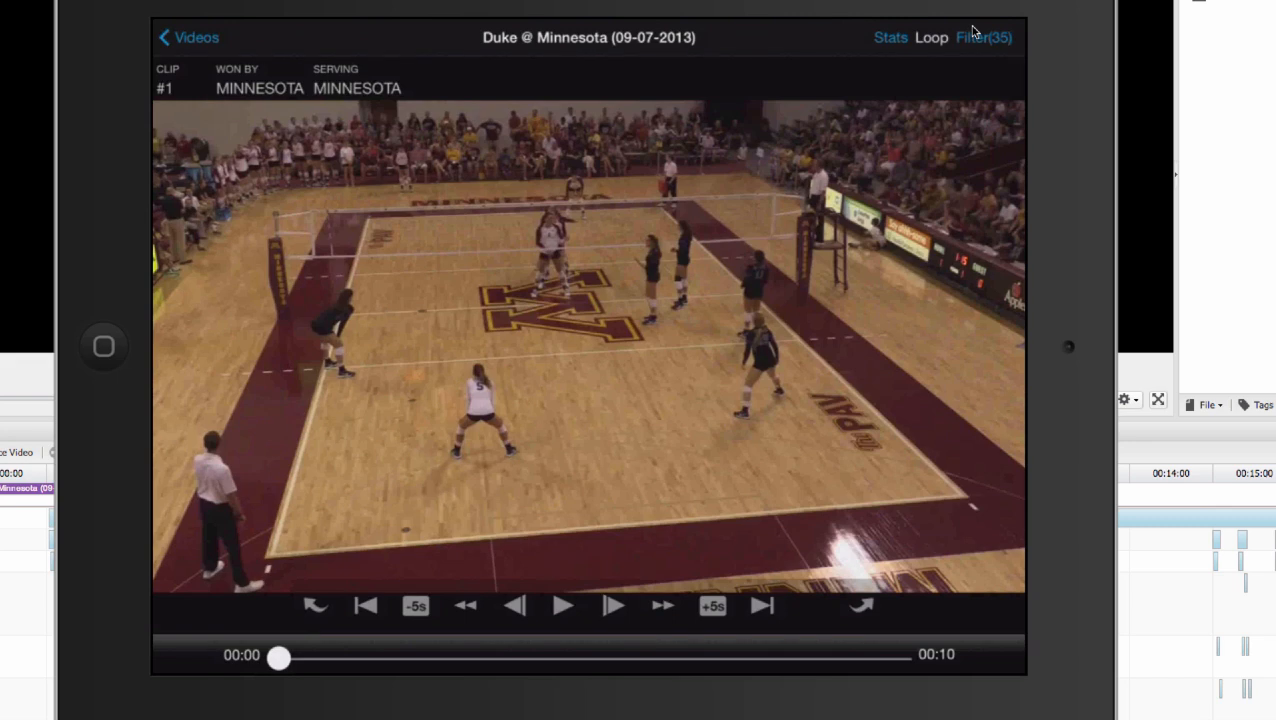
left_click(972, 32)
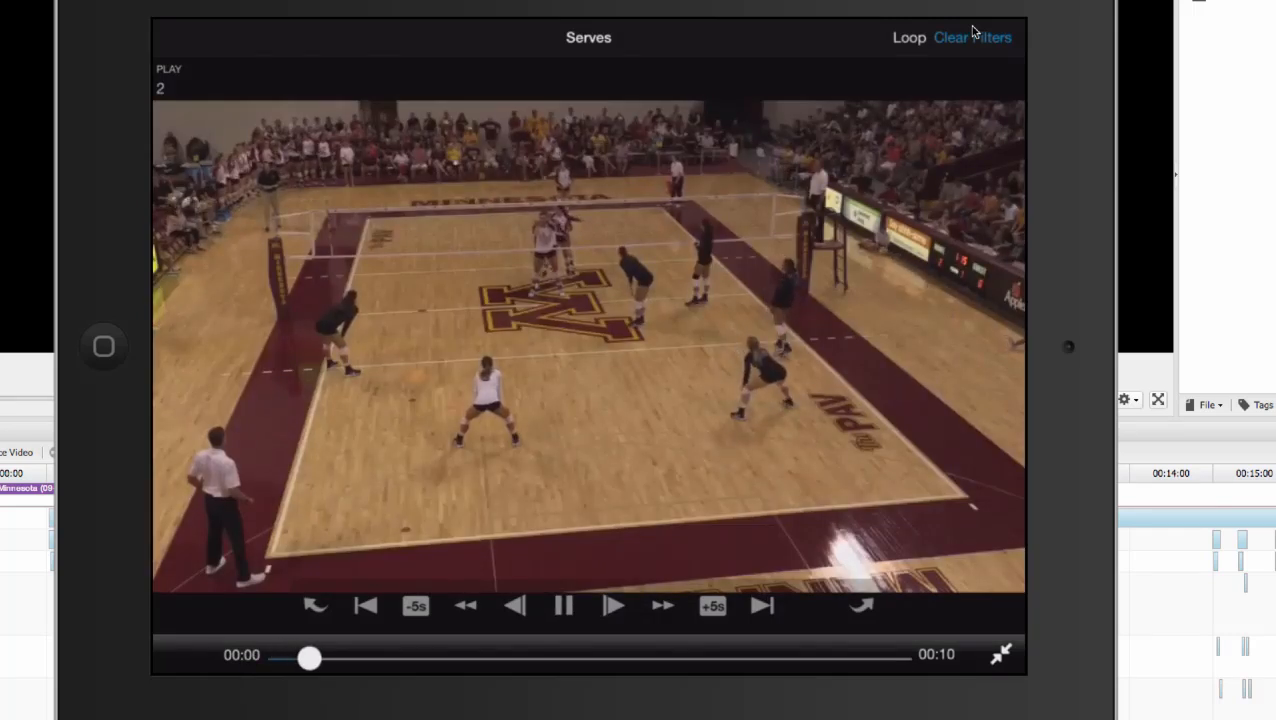
left_click(974, 33)
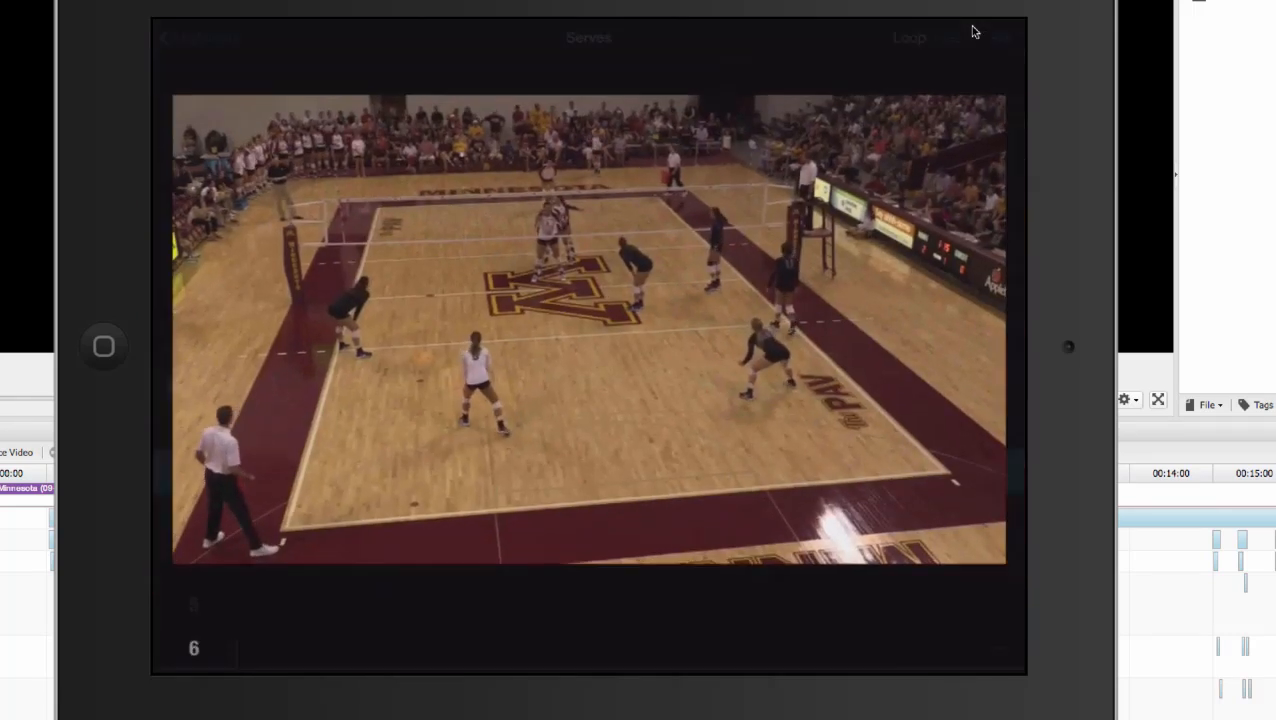